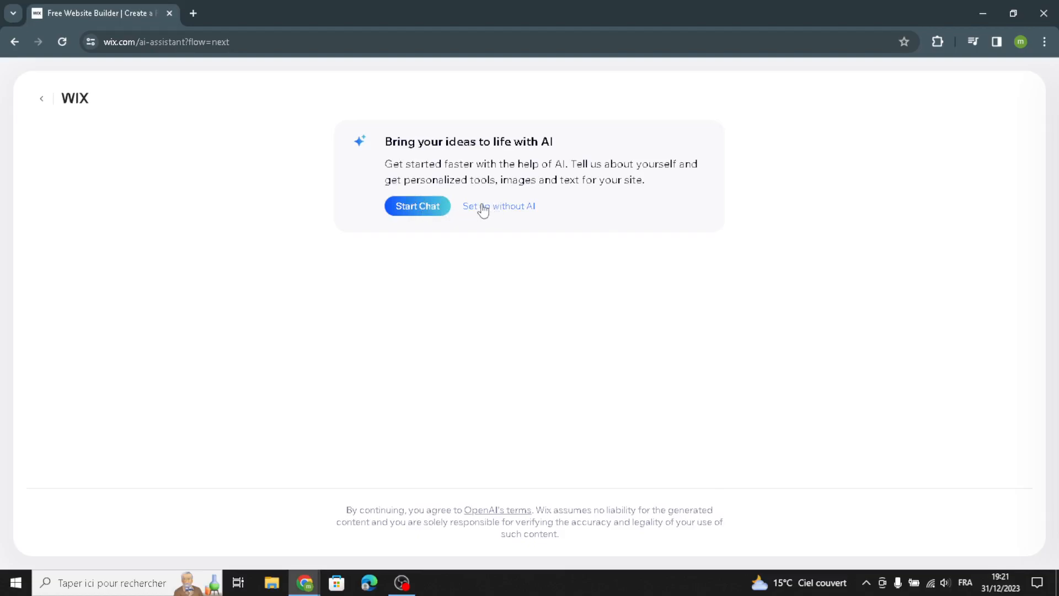
Step: Set up the new site without AI and choose Social Media Community as the website type
{"action": "left_click", "coordinate": [474, 210]}
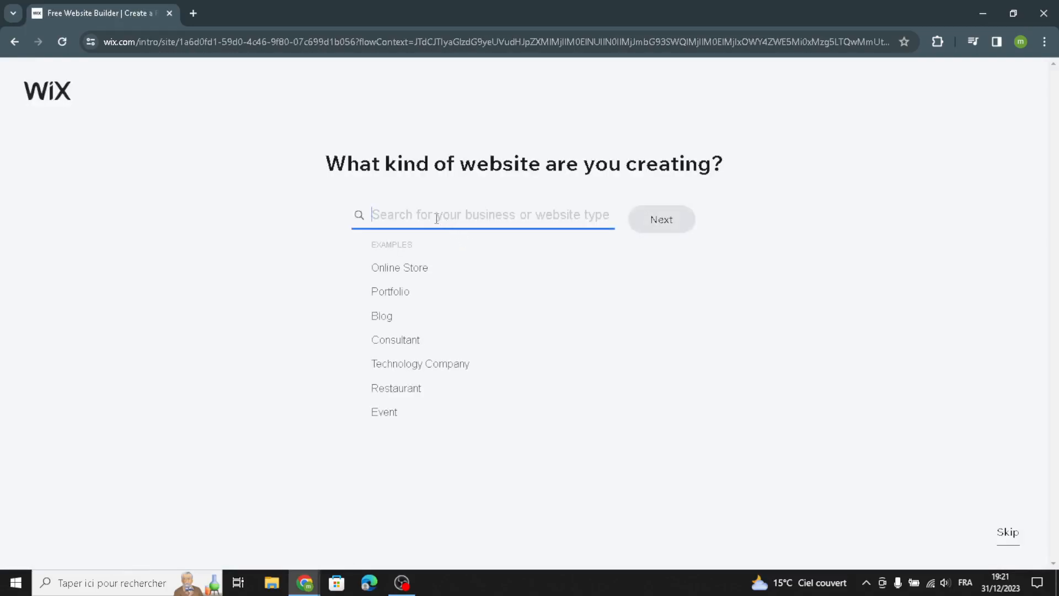
{"action": "type", "text": "socia"}
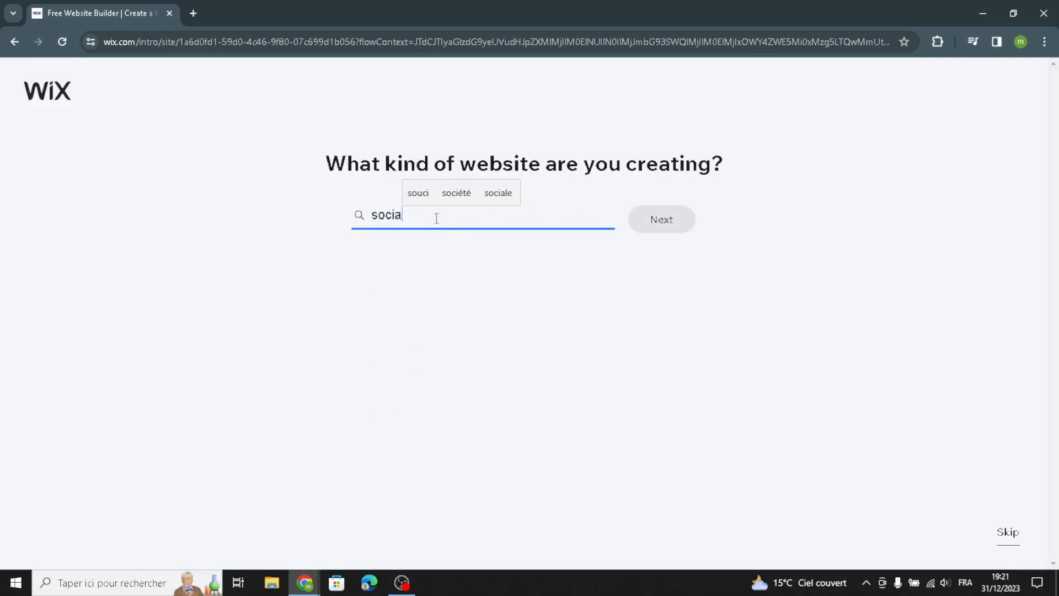
{"action": "type", "text": "l media "}
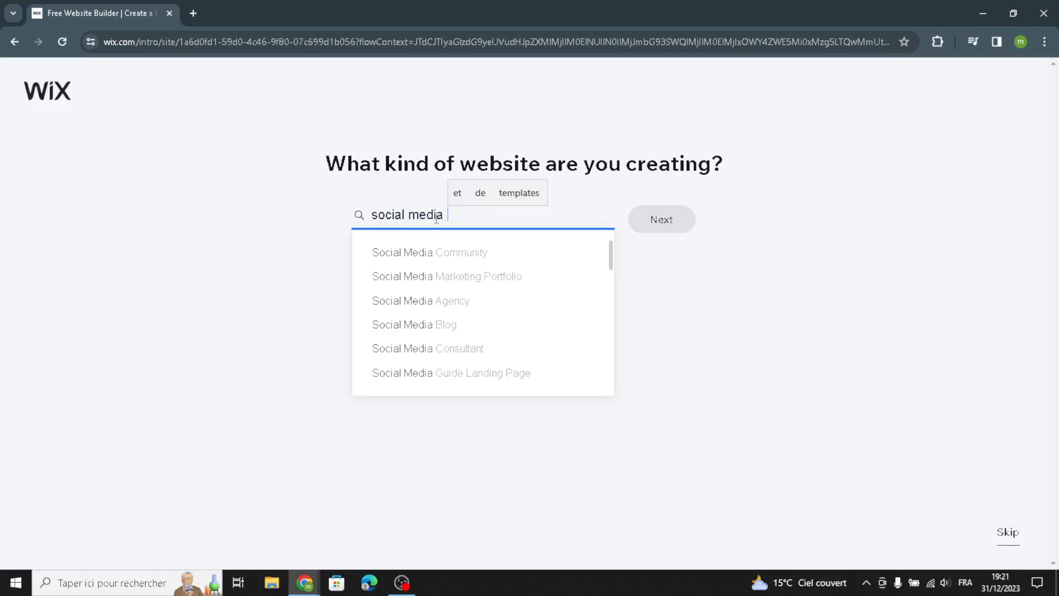
{"action": "type", "text": "templates"}
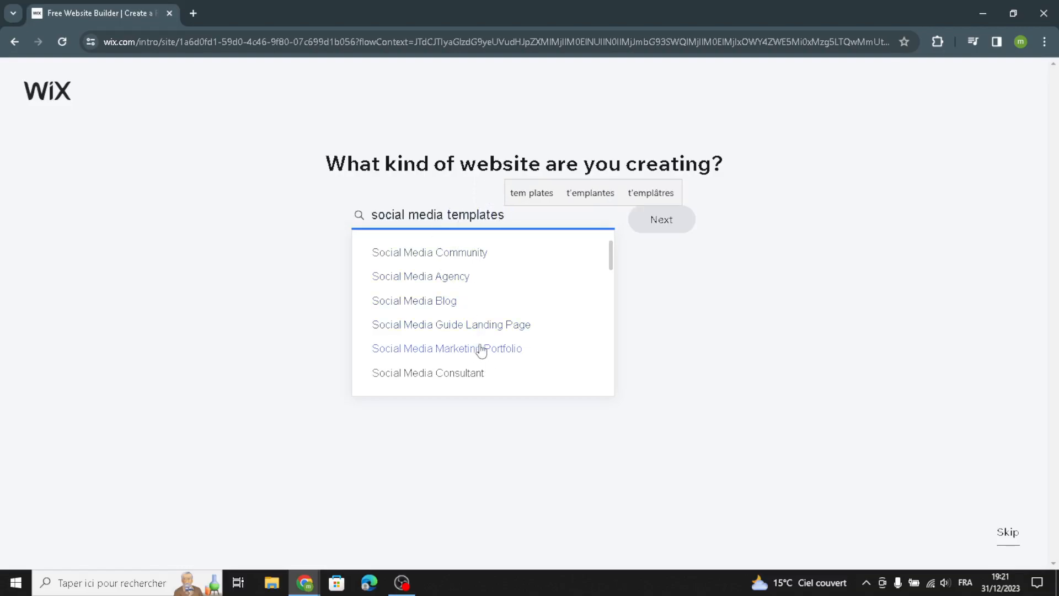
{"action": "scroll", "coordinate": [491, 345], "scroll_direction": "down", "scroll_amount": 2}
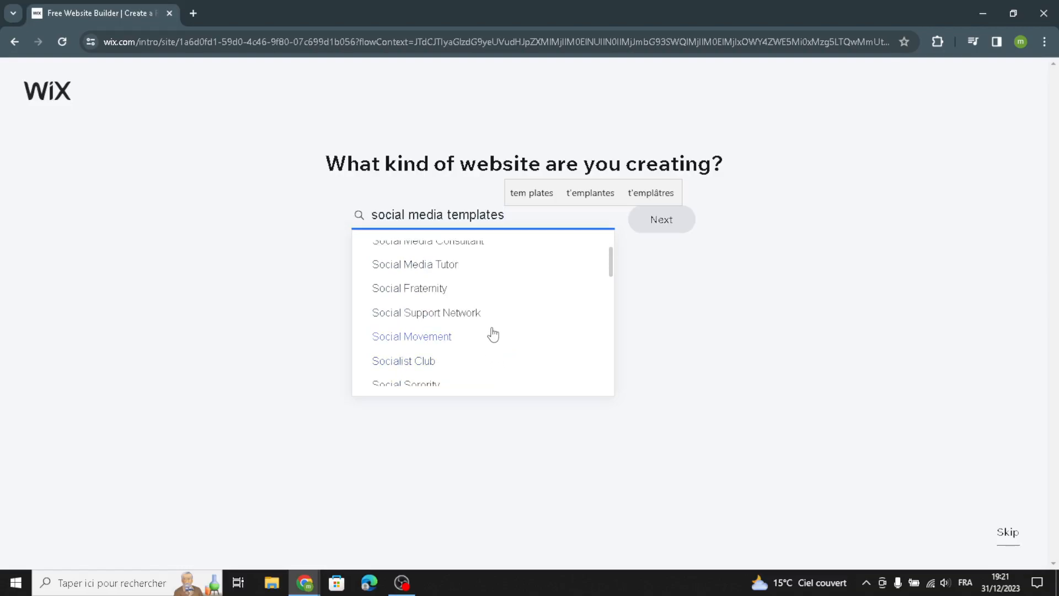
{"action": "scroll", "coordinate": [492, 333], "scroll_direction": "up", "scroll_amount": 2}
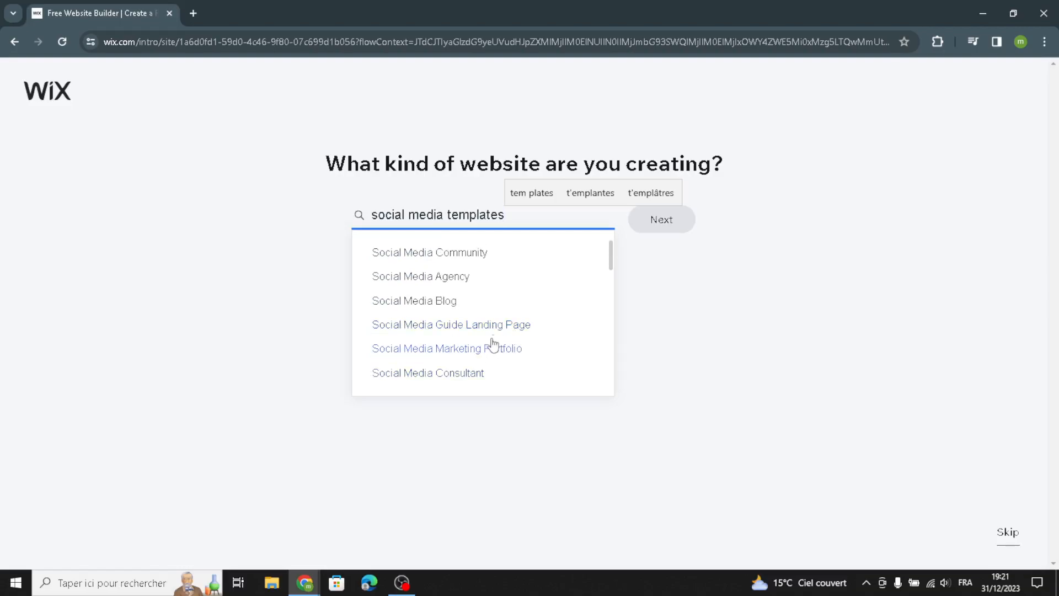
{"action": "left_click", "coordinate": [463, 255]}
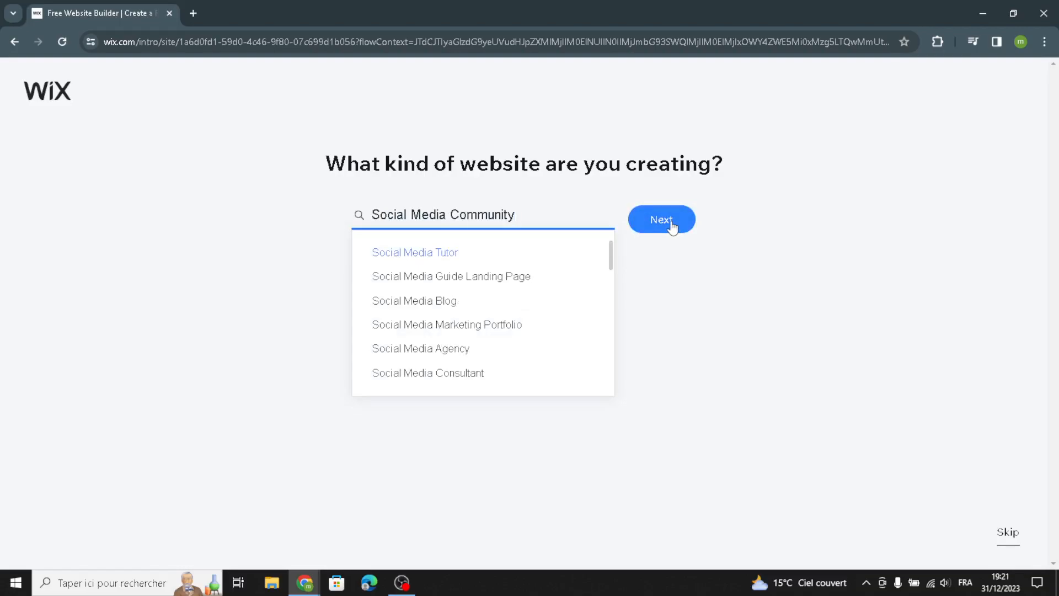
{"action": "left_click", "coordinate": [672, 226]}
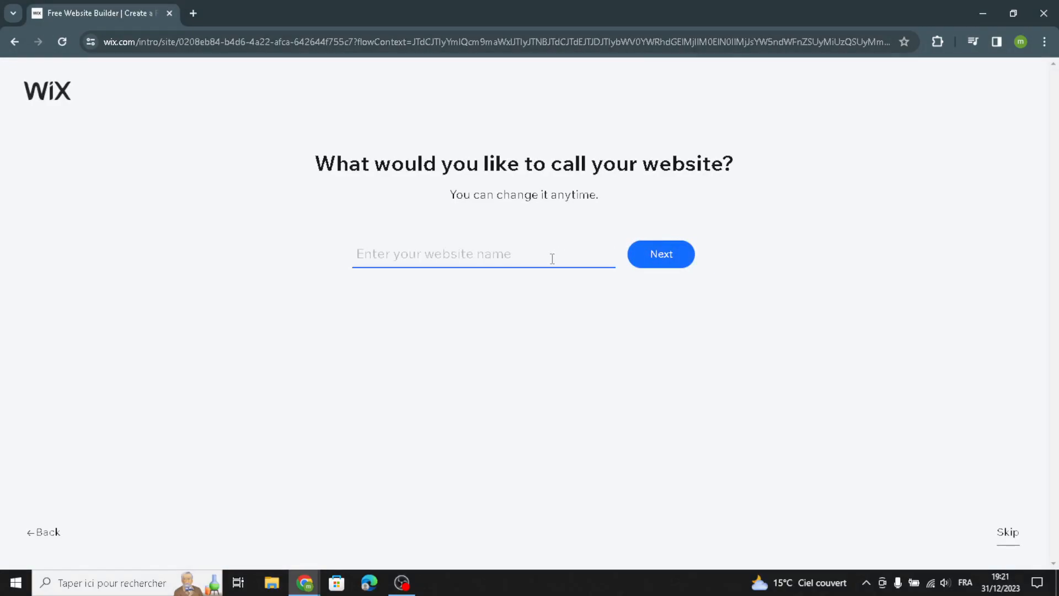
Step: Name the website SocialSnap Templates and continue to its dashboard
{"action": "type", "text": "SocialSnap Templates"}
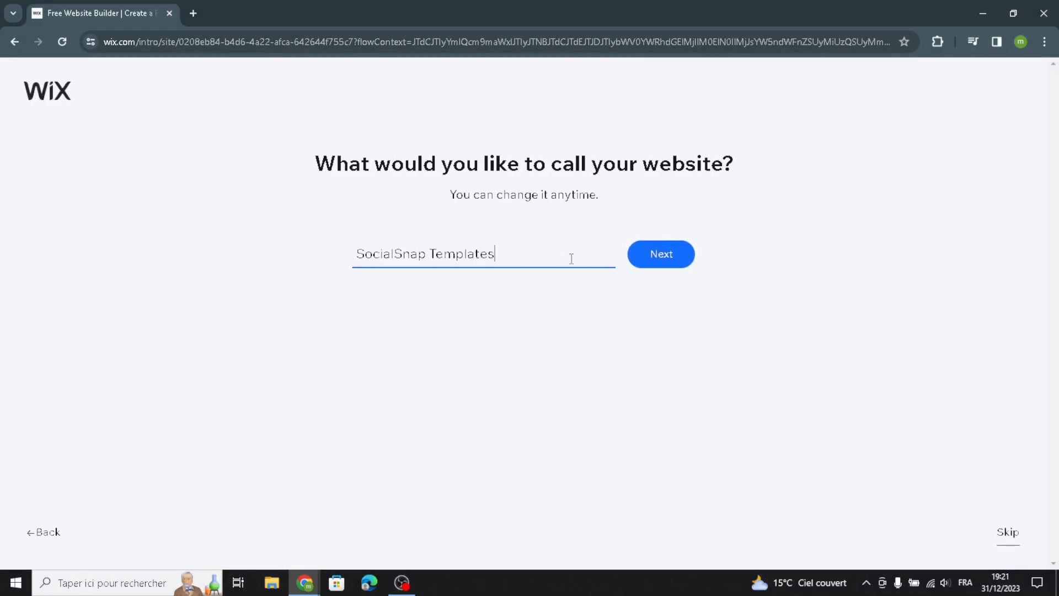
{"action": "left_click", "coordinate": [633, 264]}
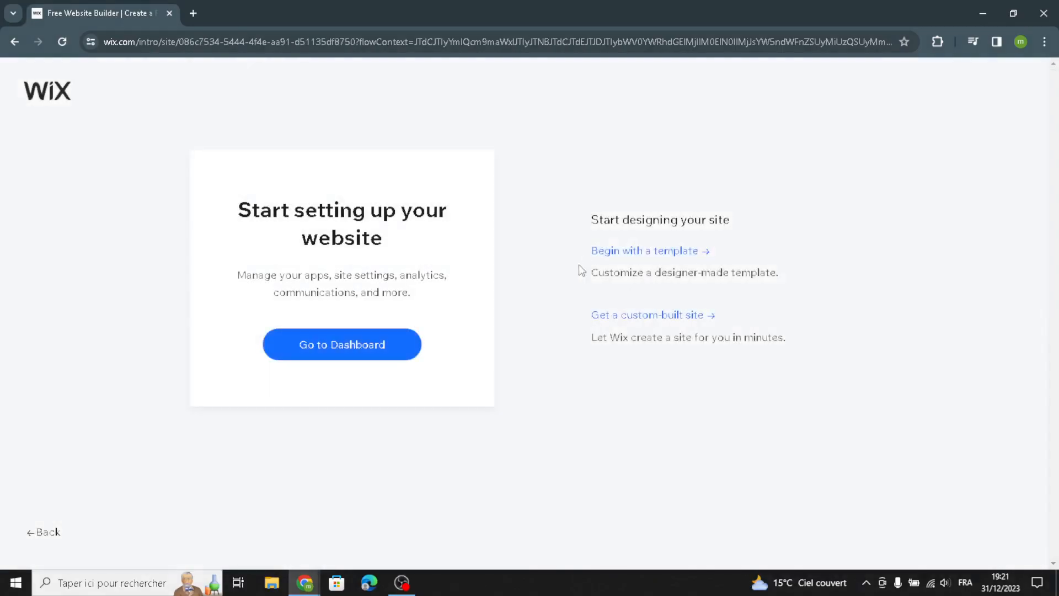
{"action": "left_click", "coordinate": [320, 360]}
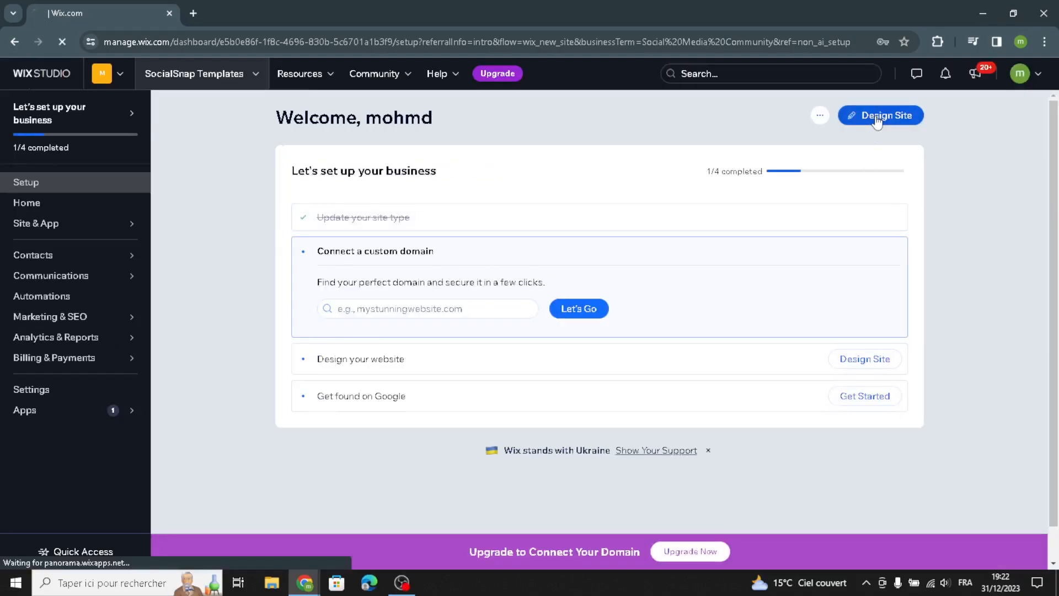
Step: Start designing the site by letting Wix create it, and apply the Serene theme
{"action": "left_click", "coordinate": [878, 120]}
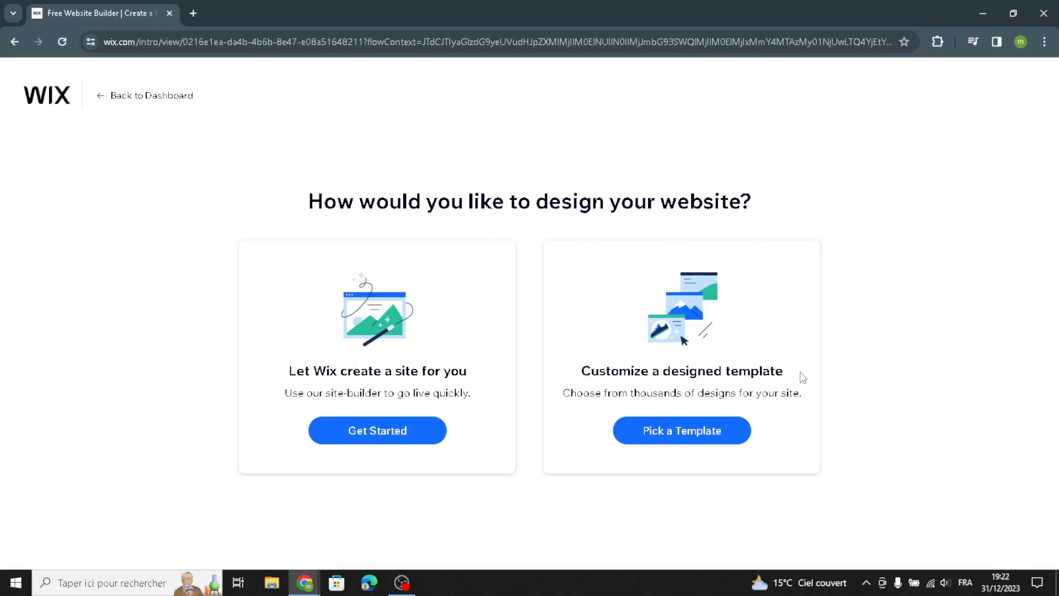
{"action": "left_click", "coordinate": [352, 434]}
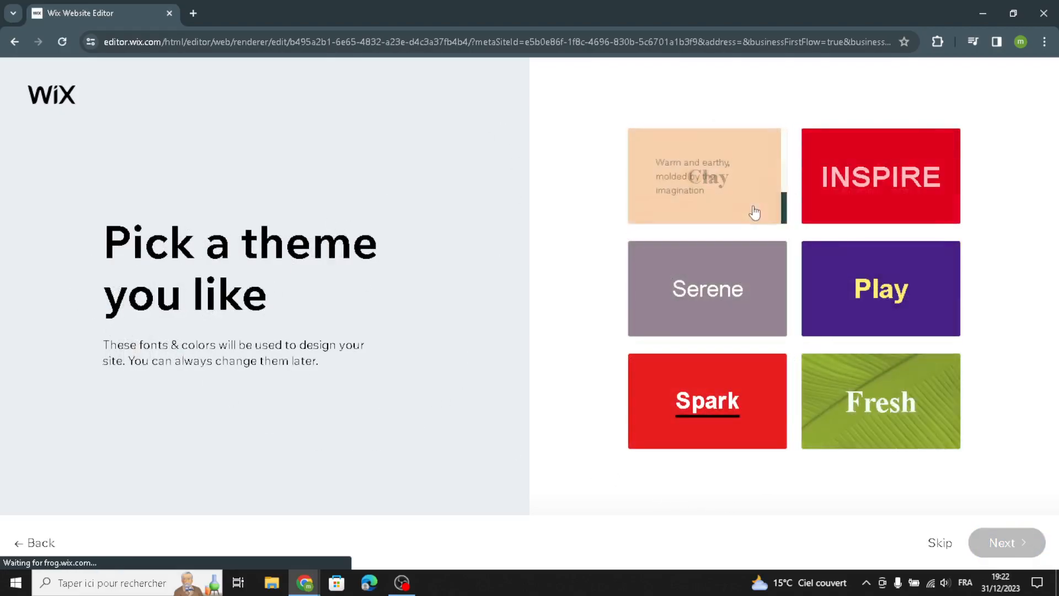
{"action": "left_click", "coordinate": [649, 316]}
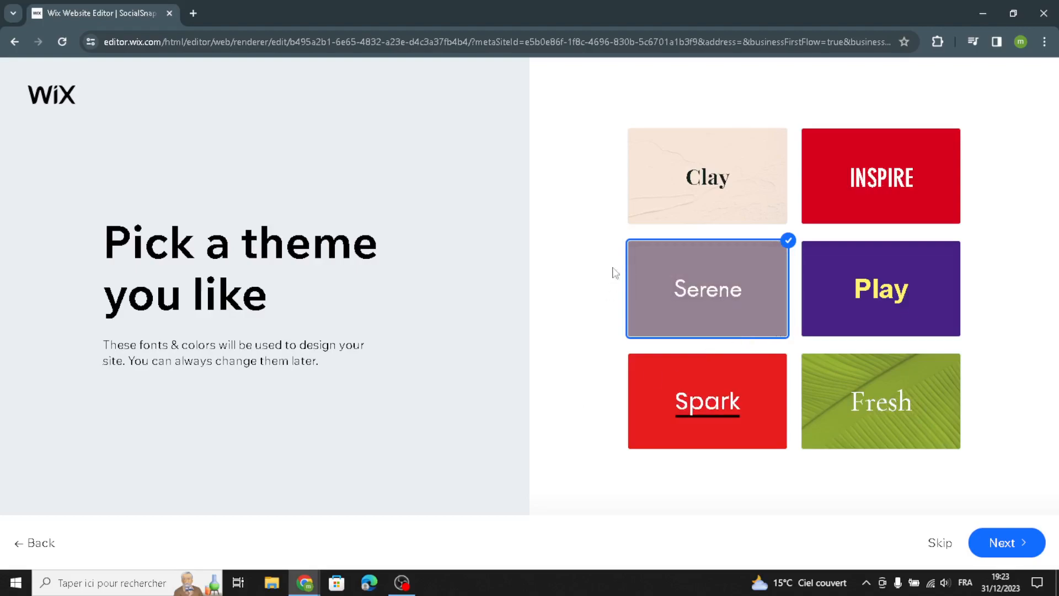
{"action": "left_click", "coordinate": [1000, 552]}
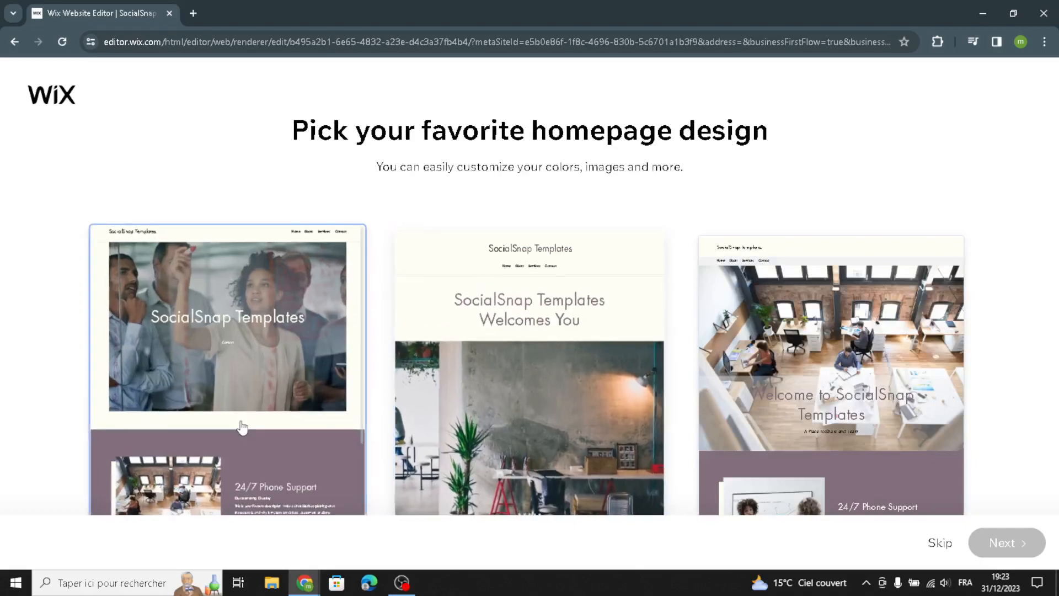
Step: Choose the homepage design with the site title over the group photo, and continue to the editor without adding extra pages
{"action": "left_click", "coordinate": [269, 450]}
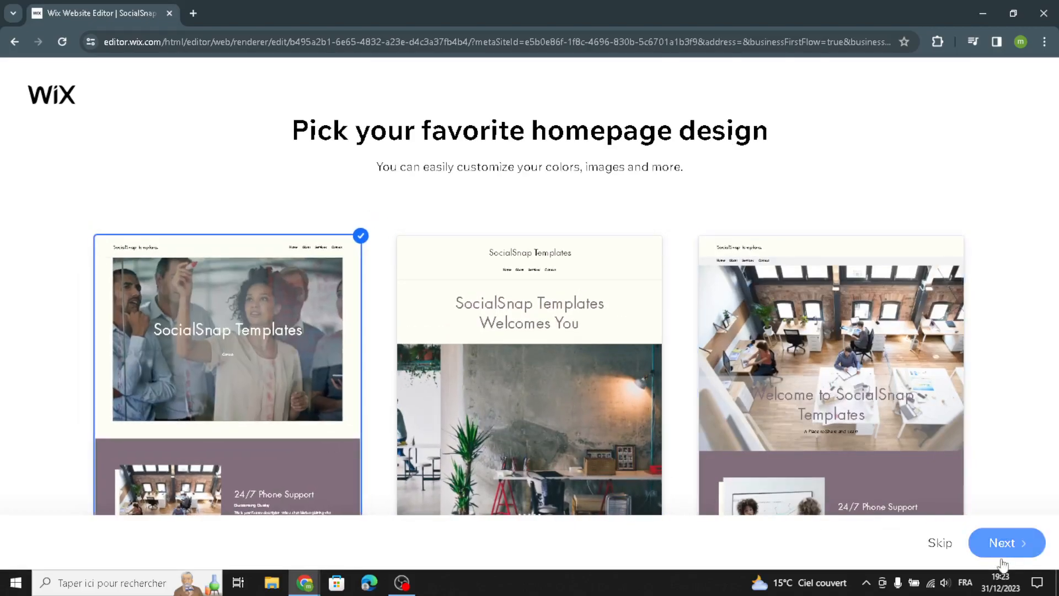
{"action": "left_click", "coordinate": [1010, 546]}
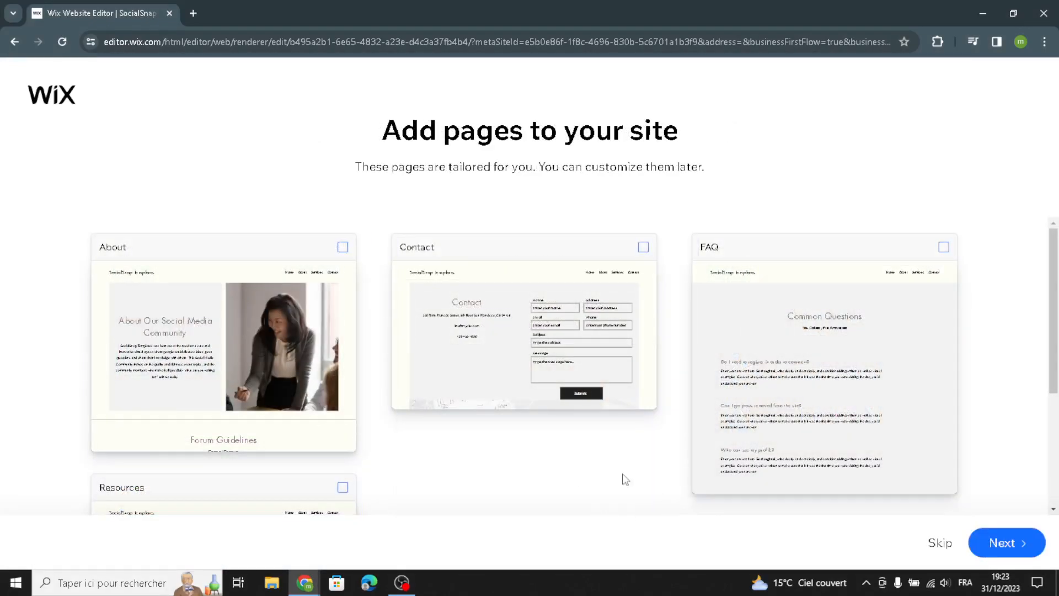
{"action": "left_click", "coordinate": [999, 542]}
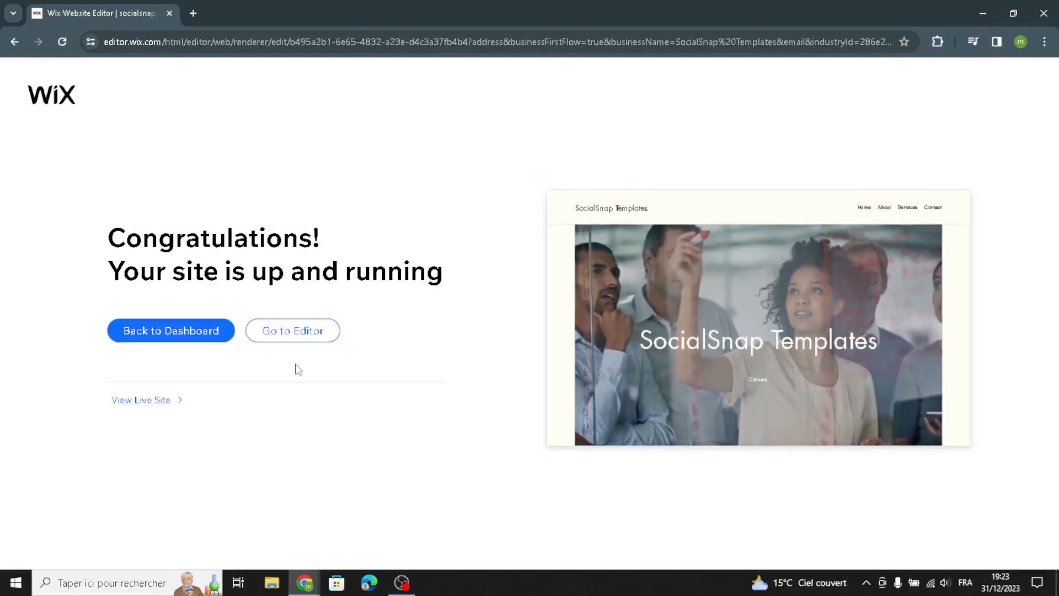
{"action": "left_click", "coordinate": [287, 333]}
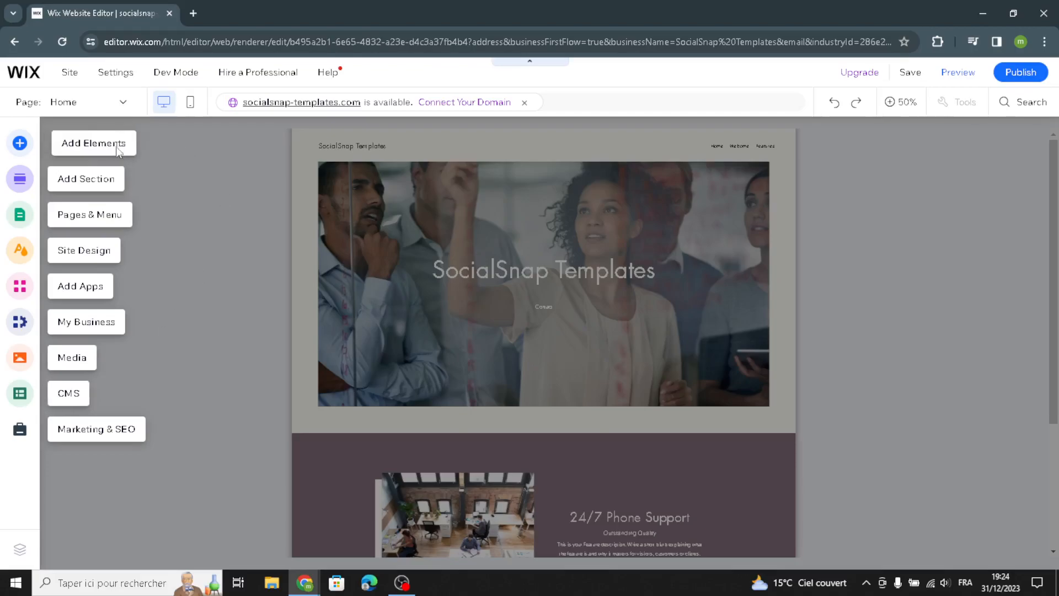
Step: Examine the text elements through Text Mask and the image elements, including Free from Wix and Free Wix Illustrations
{"action": "left_click", "coordinate": [94, 143]}
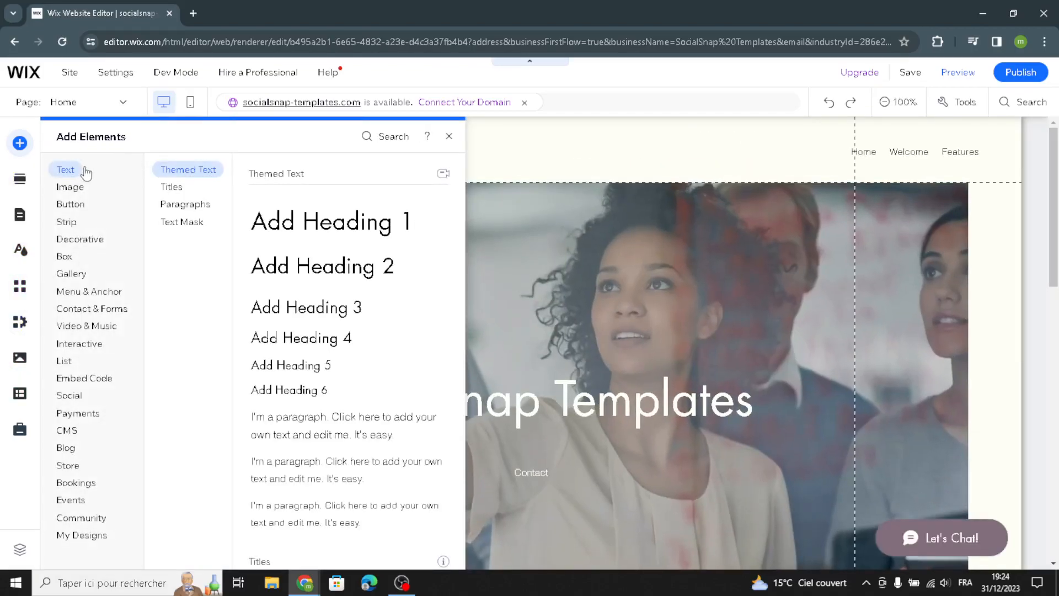
{"action": "left_click", "coordinate": [171, 186]}
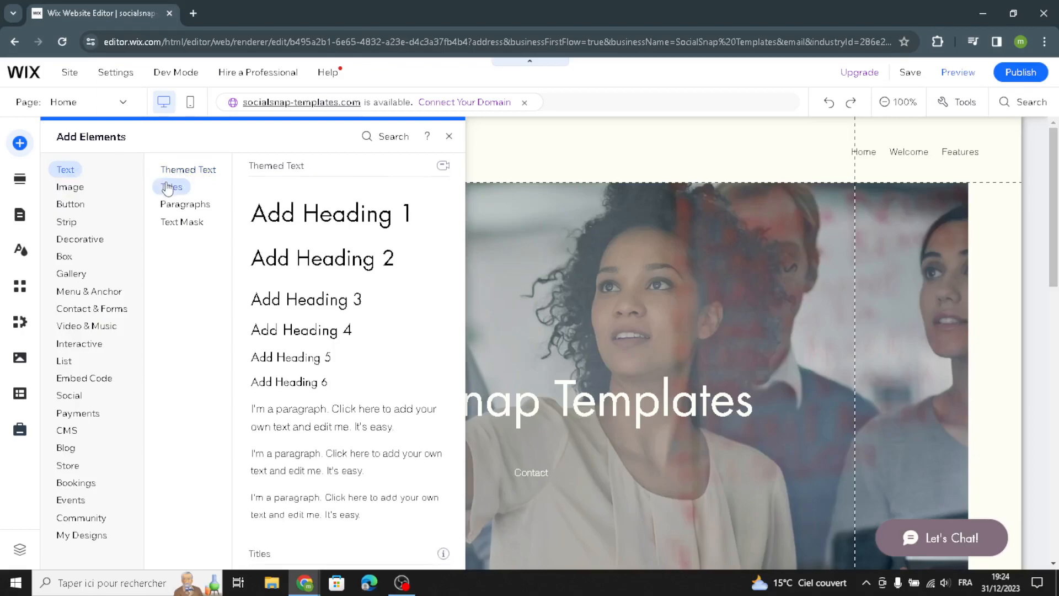
{"action": "left_click", "coordinate": [166, 204]}
{"action": "left_click", "coordinate": [168, 223]}
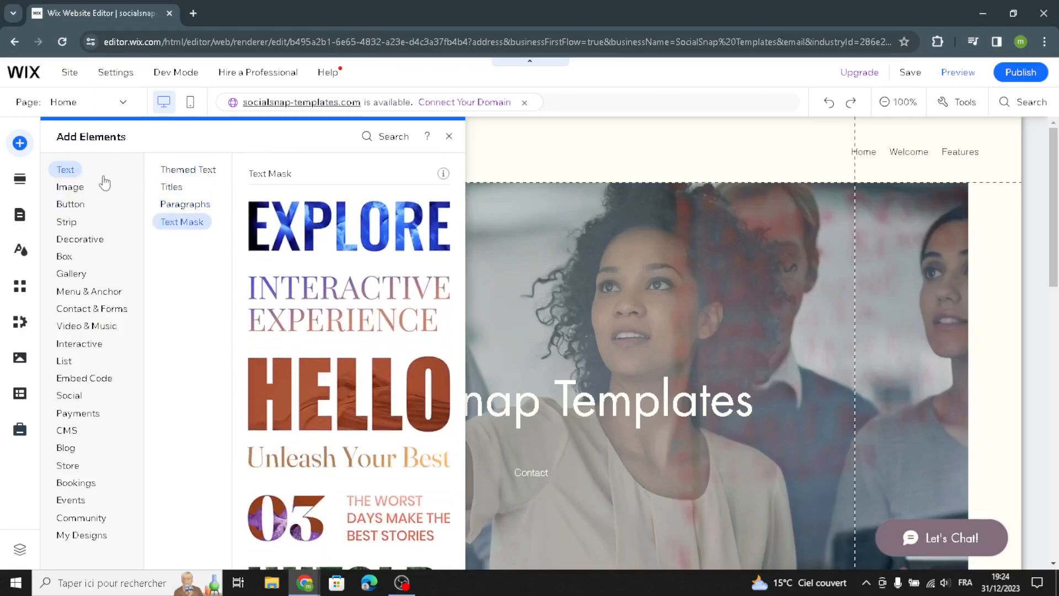
{"action": "left_click", "coordinate": [72, 188]}
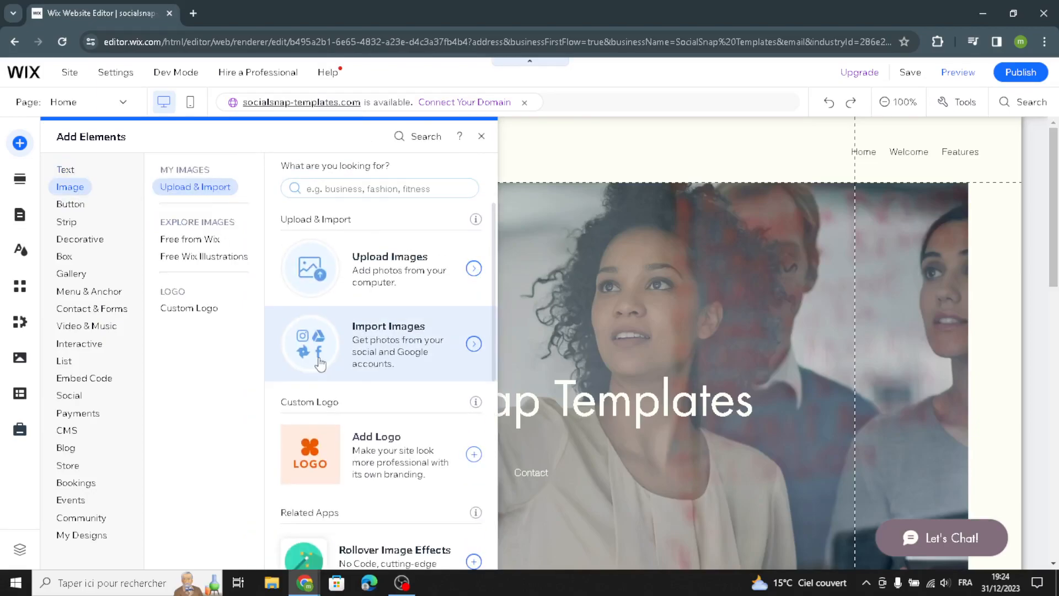
{"action": "left_click", "coordinate": [213, 241]}
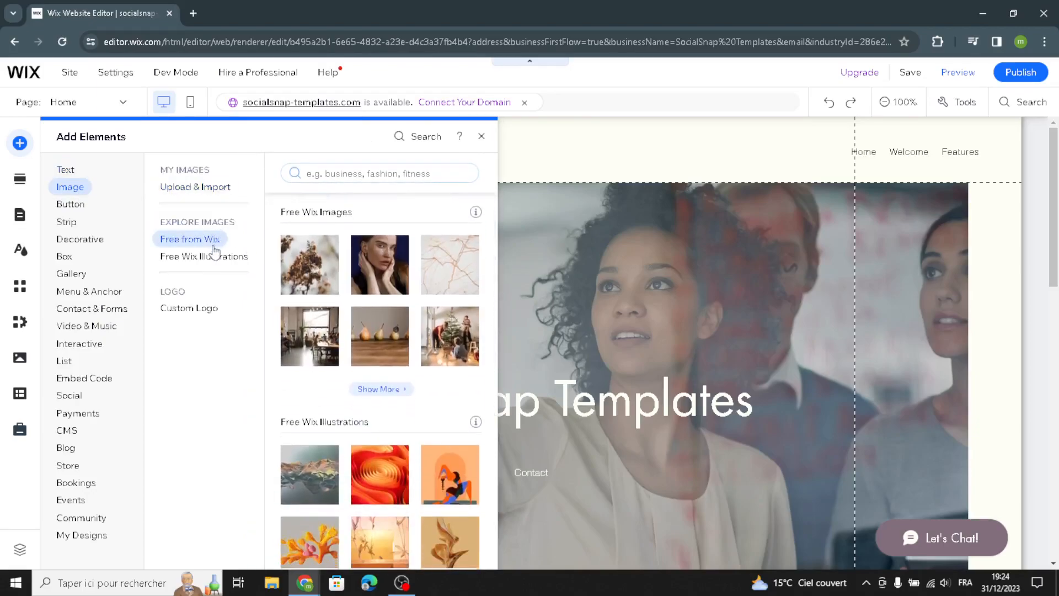
{"action": "left_click", "coordinate": [212, 257]}
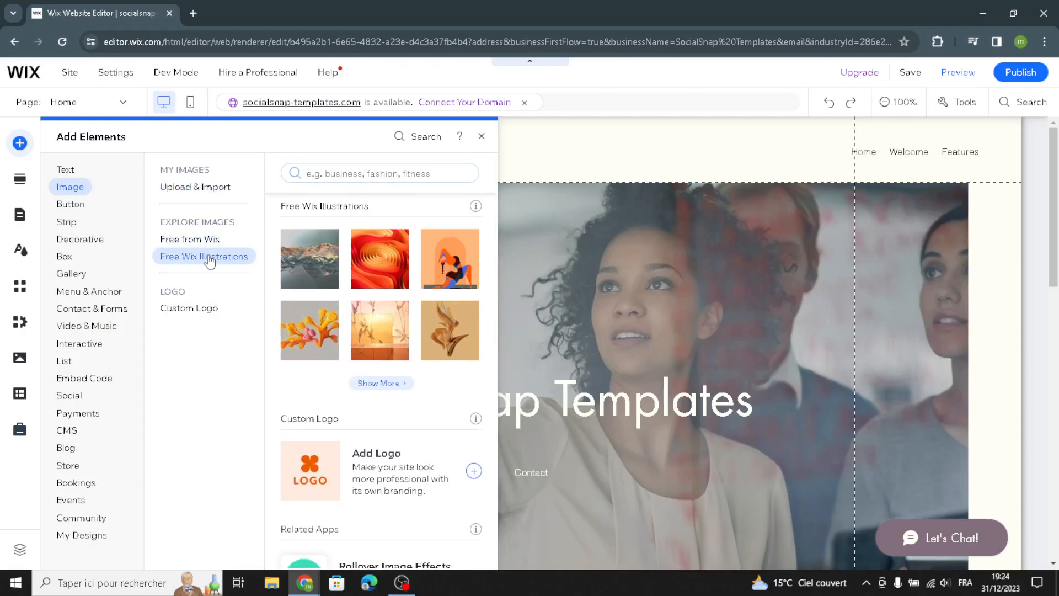
Step: Examine the text, icon and image button styles and the decorative shapes, arrows, and horizontal and vertical lines available to add
{"action": "left_click", "coordinate": [81, 211]}
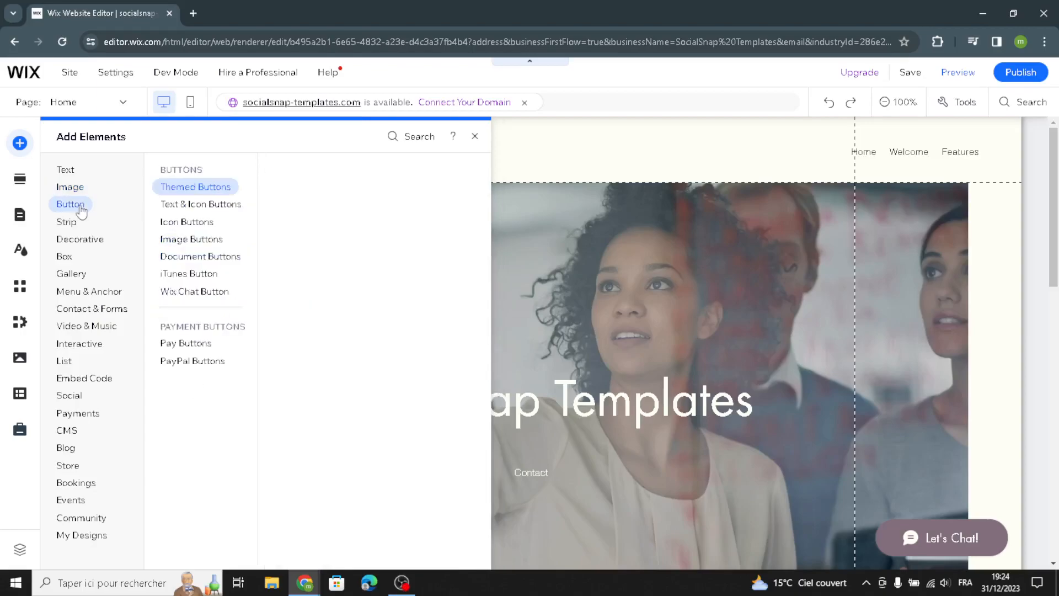
{"action": "left_click", "coordinate": [190, 205]}
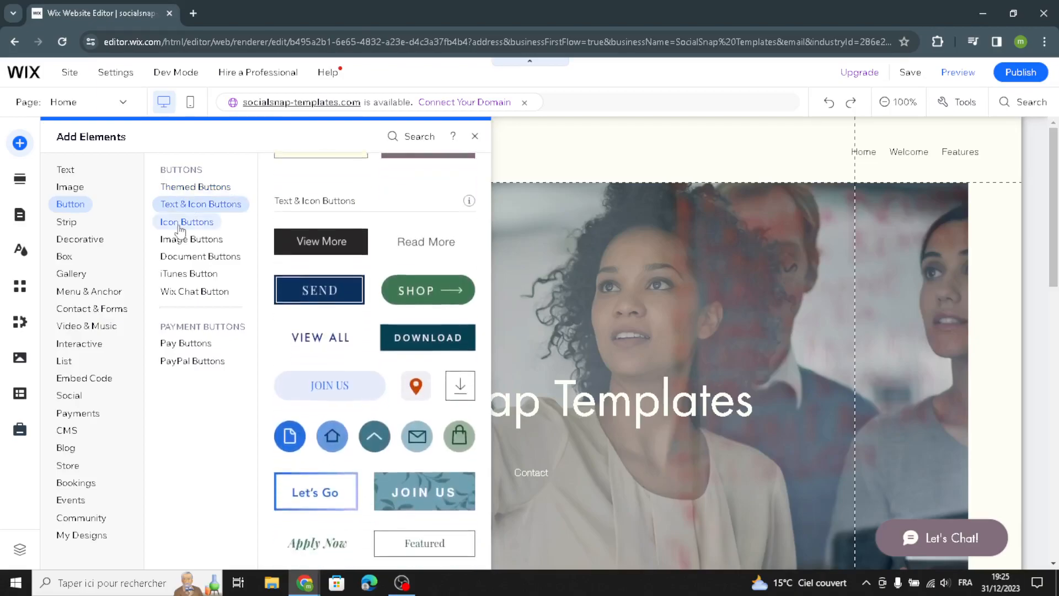
{"action": "left_click", "coordinate": [176, 223]}
{"action": "left_click", "coordinate": [182, 243]}
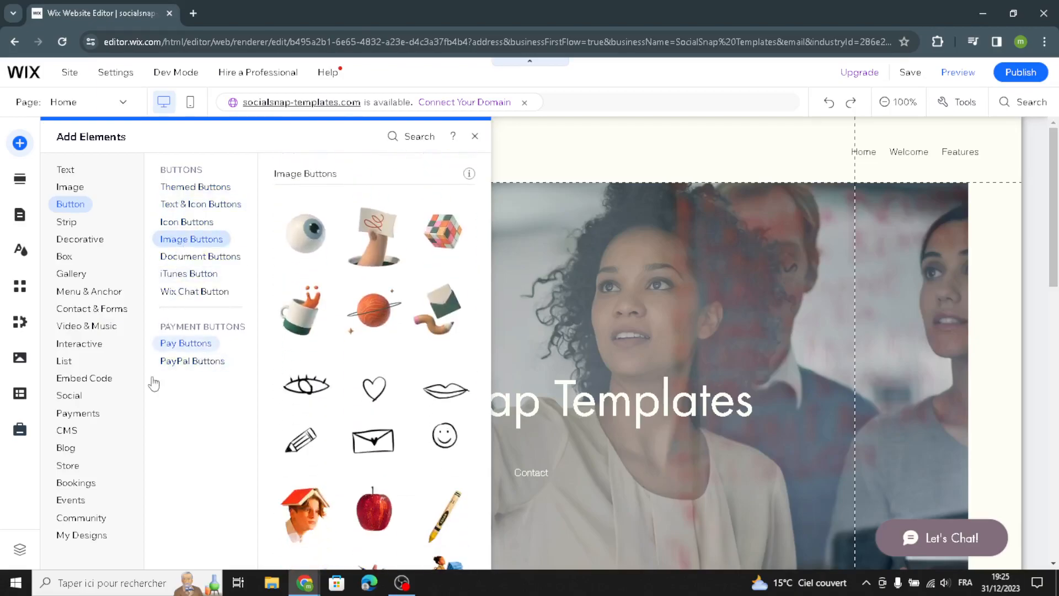
{"action": "left_click", "coordinate": [90, 242]}
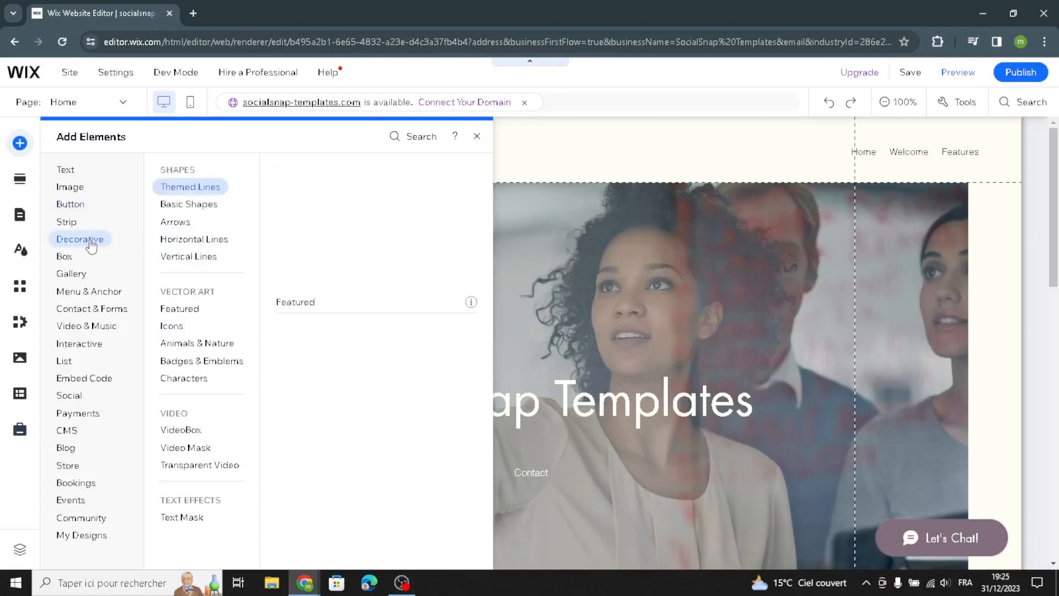
{"action": "left_click", "coordinate": [172, 190]}
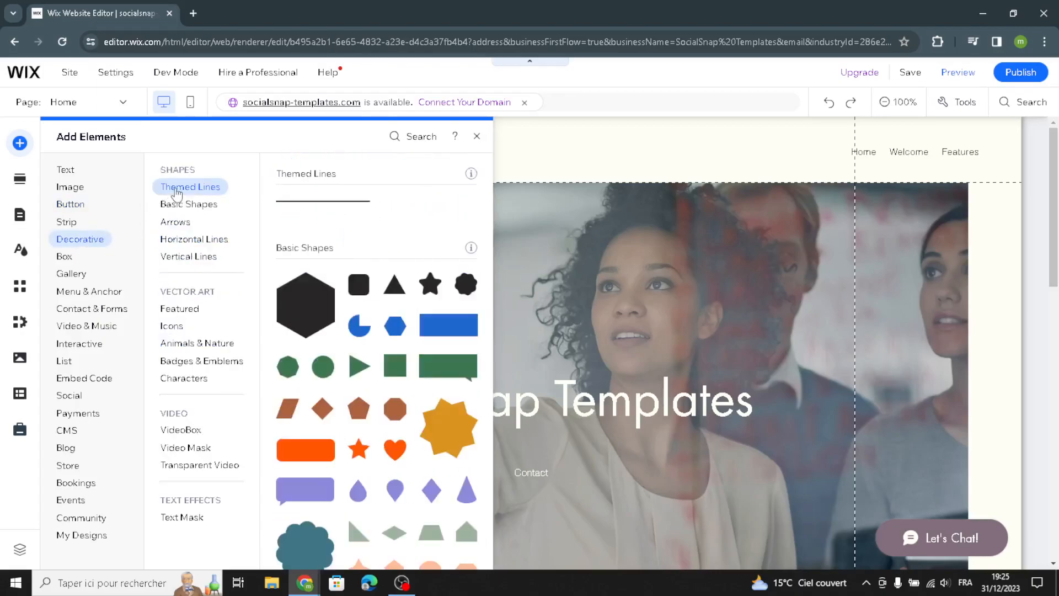
{"action": "left_click", "coordinate": [181, 204]}
{"action": "left_click", "coordinate": [175, 221]}
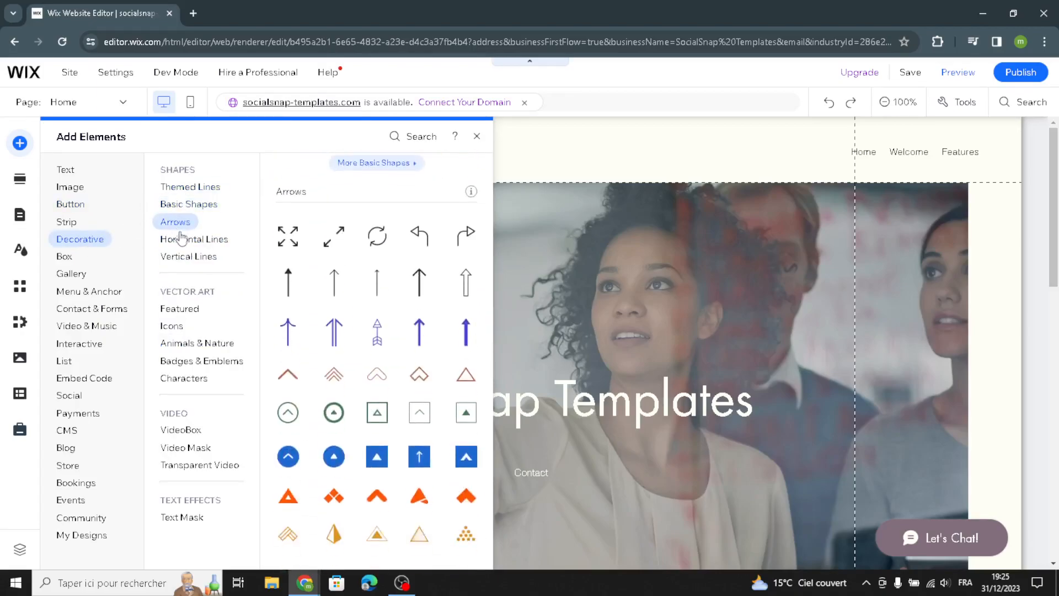
{"action": "left_click", "coordinate": [177, 241]}
{"action": "left_click", "coordinate": [178, 259]}
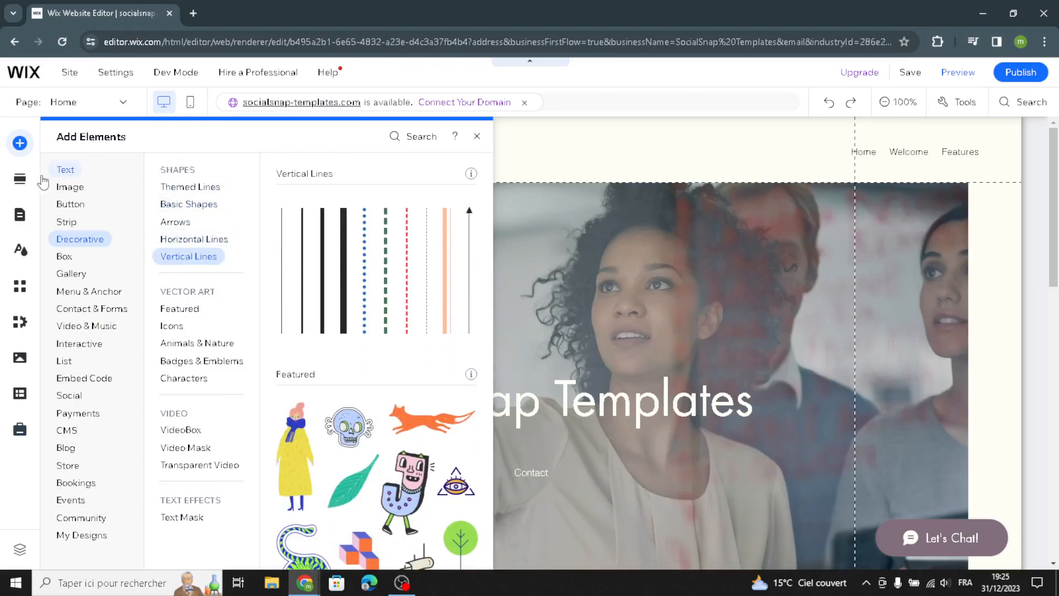
Step: Look through the categories of ready-made sections that can be added to the home page
{"action": "left_click", "coordinate": [22, 188]}
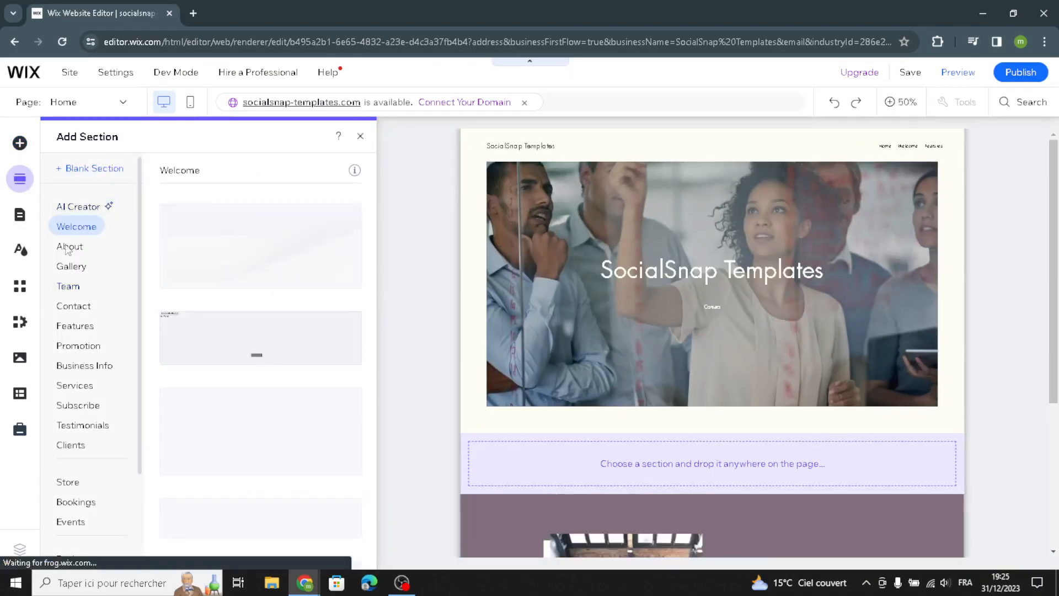
{"action": "scroll", "coordinate": [77, 244], "scroll_direction": "down", "scroll_amount": 3}
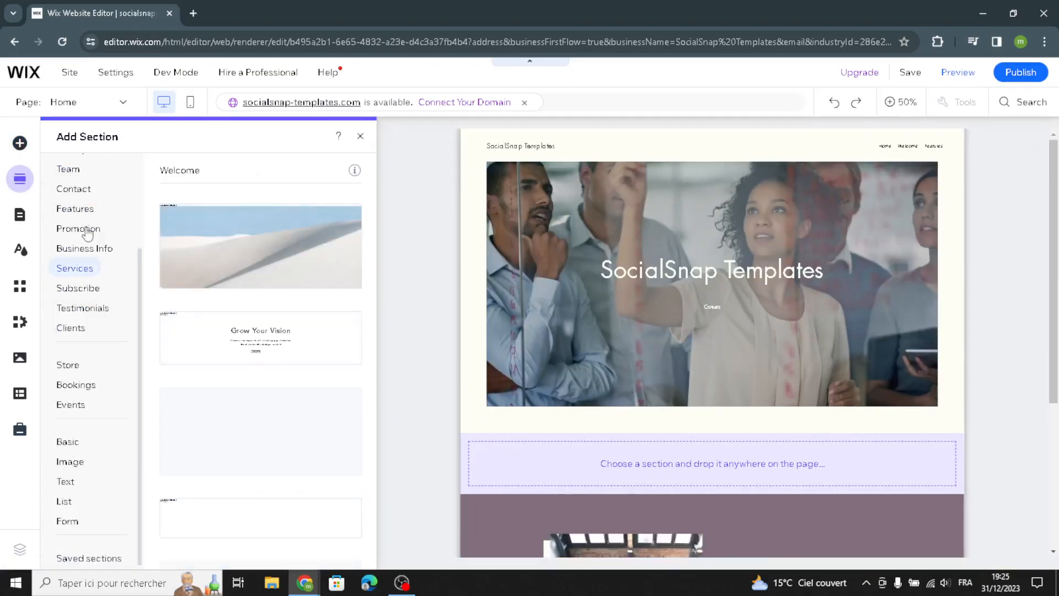
{"action": "scroll", "coordinate": [78, 268], "scroll_direction": "up", "scroll_amount": 3}
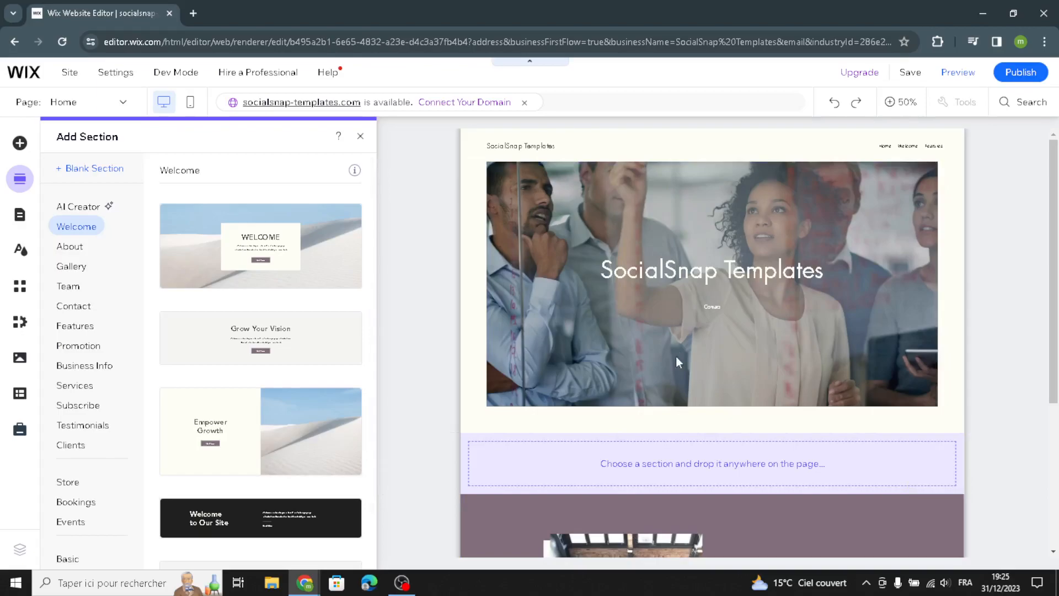
Step: Examine the site design options for the color theme, text theme, page background and page transitions
{"action": "left_click", "coordinate": [568, 317]}
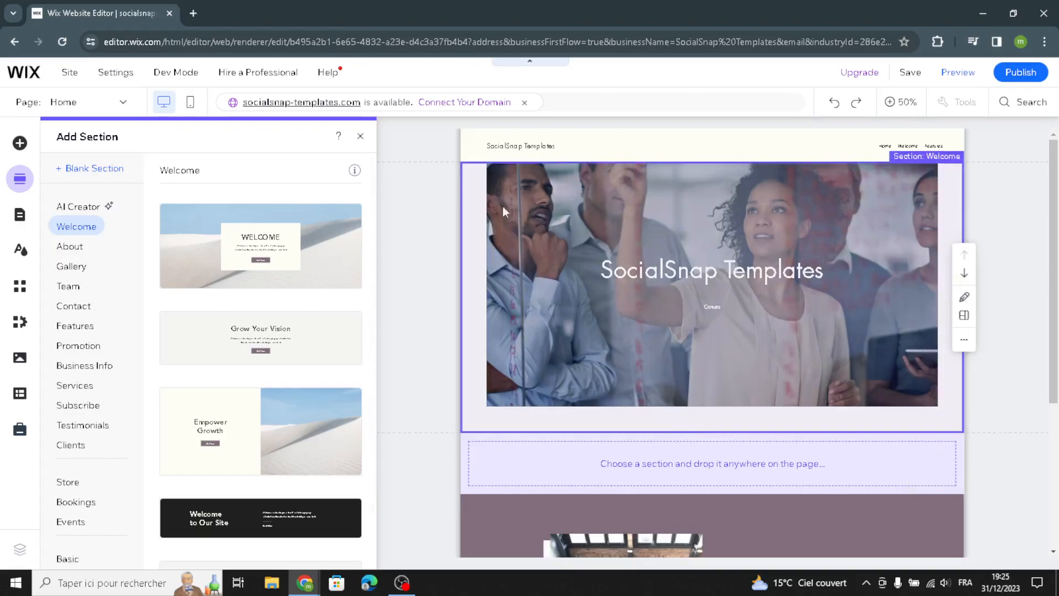
{"action": "left_click", "coordinate": [20, 249]}
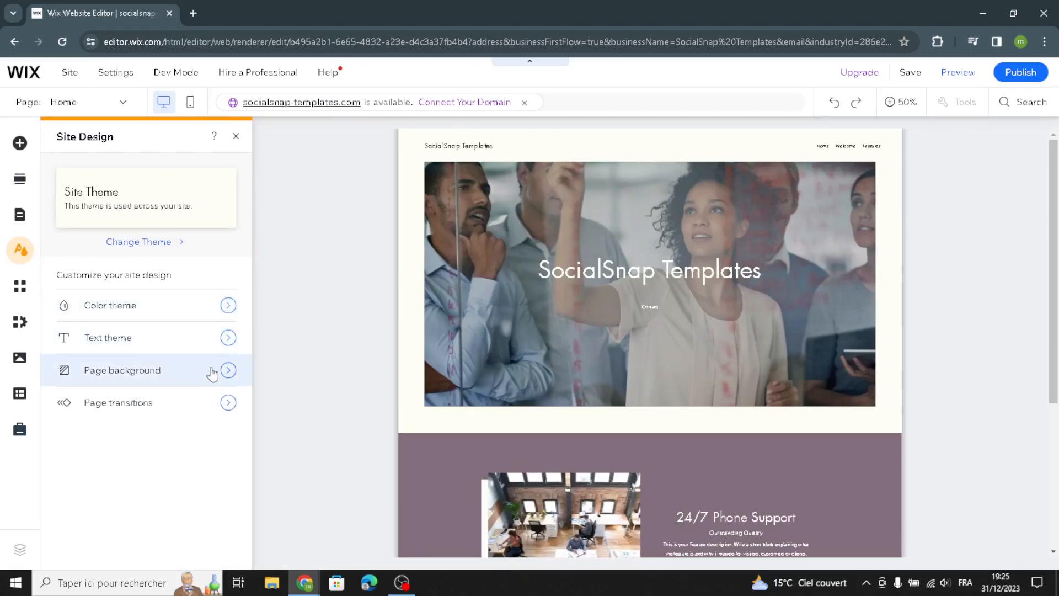
{"action": "left_click", "coordinate": [235, 137]}
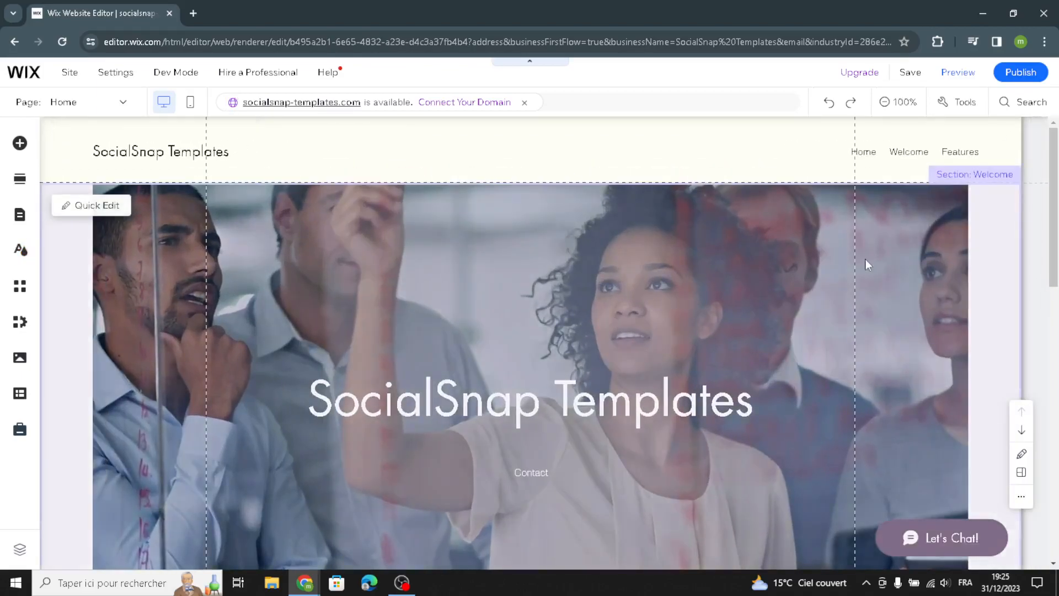
Step: Examine the quick edit settings of the header and of the Welcome section, leaving their content as it is
{"action": "left_click", "coordinate": [110, 165]}
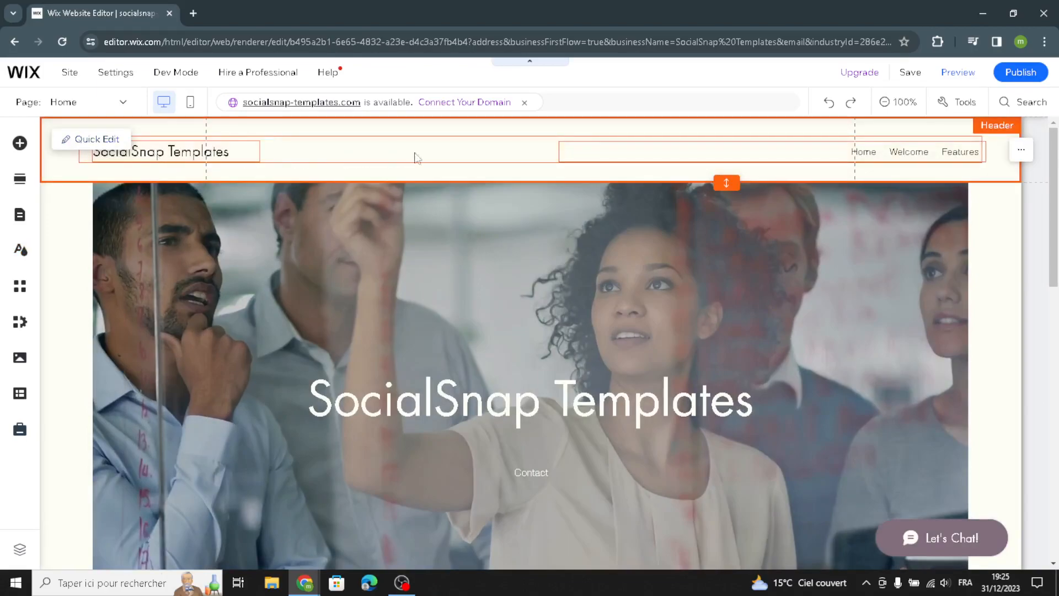
{"action": "left_click", "coordinate": [112, 142]}
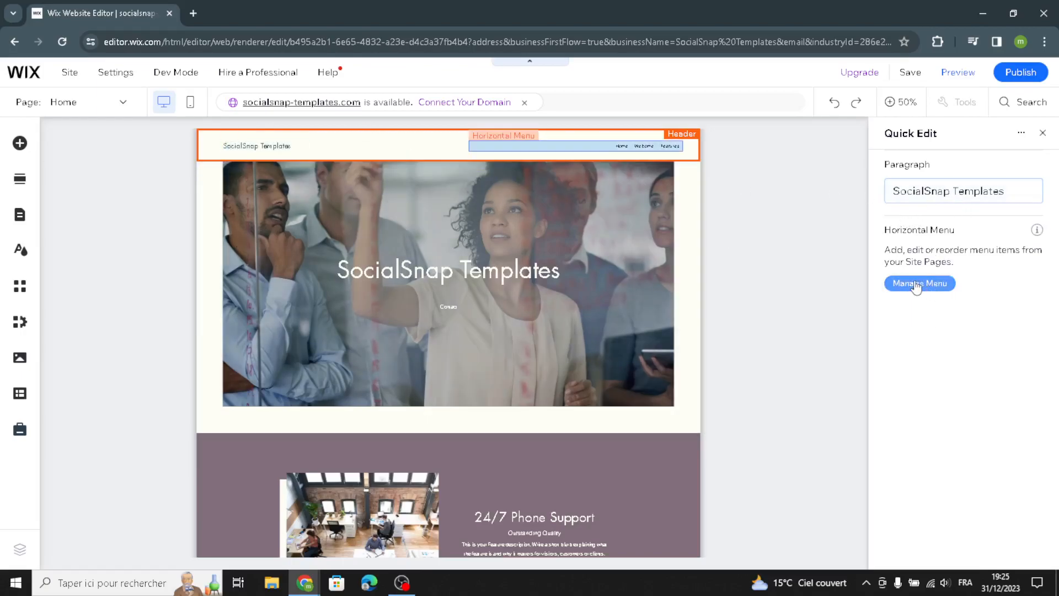
{"action": "left_click", "coordinate": [1044, 135]}
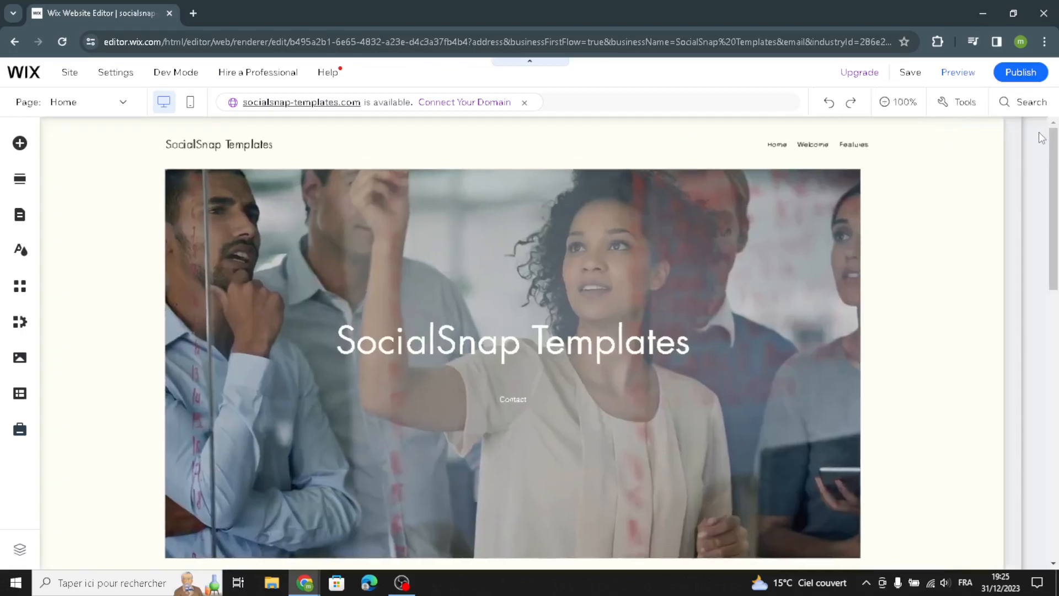
{"action": "scroll", "coordinate": [495, 227], "scroll_direction": "down", "scroll_amount": 1}
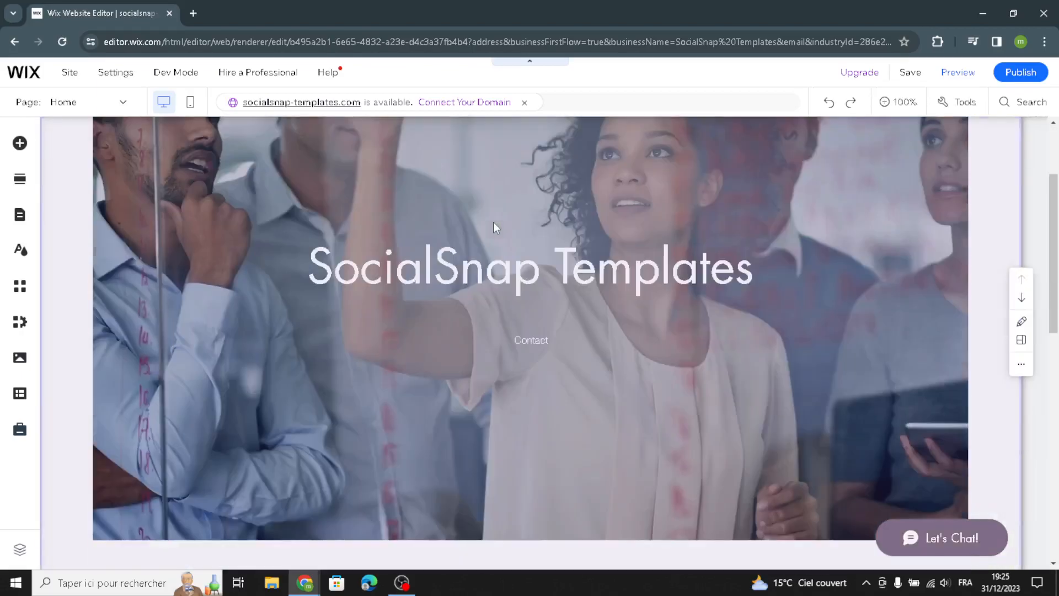
{"action": "scroll", "coordinate": [166, 188], "scroll_direction": "up", "scroll_amount": 2}
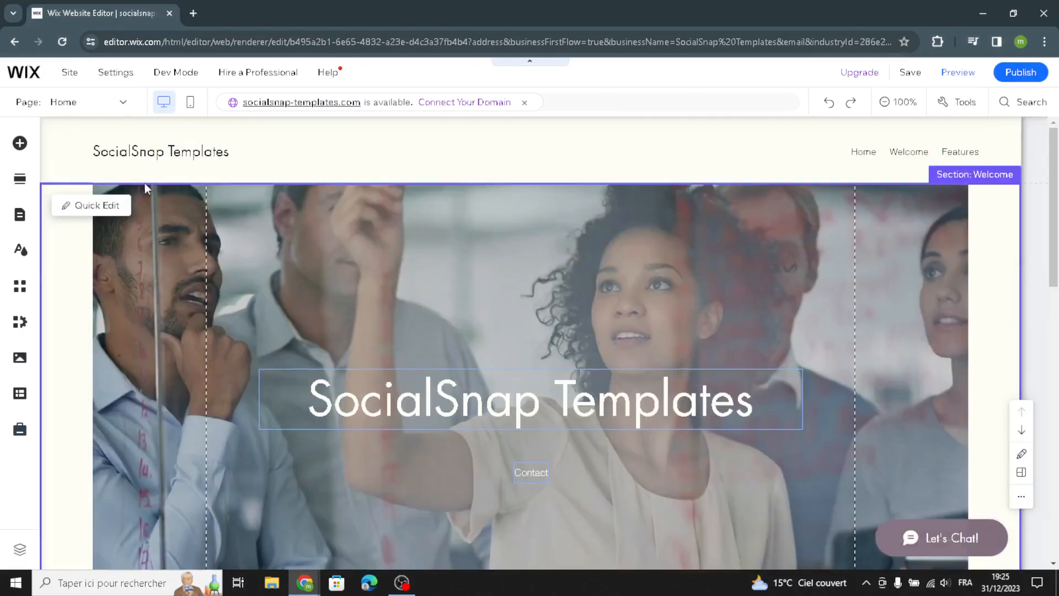
{"action": "left_click", "coordinate": [94, 203]}
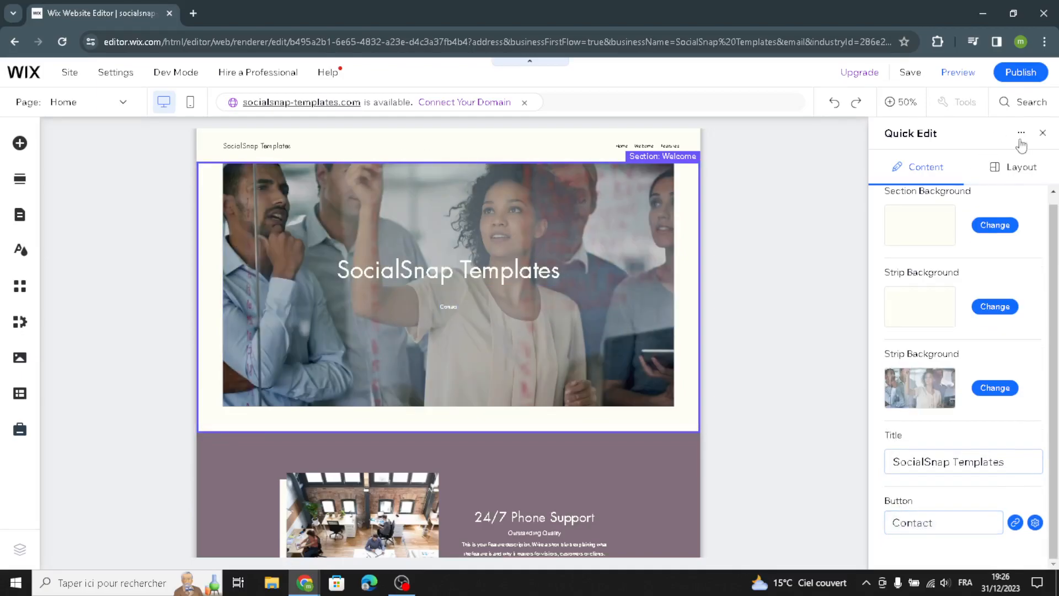
{"action": "left_click", "coordinate": [1043, 133]}
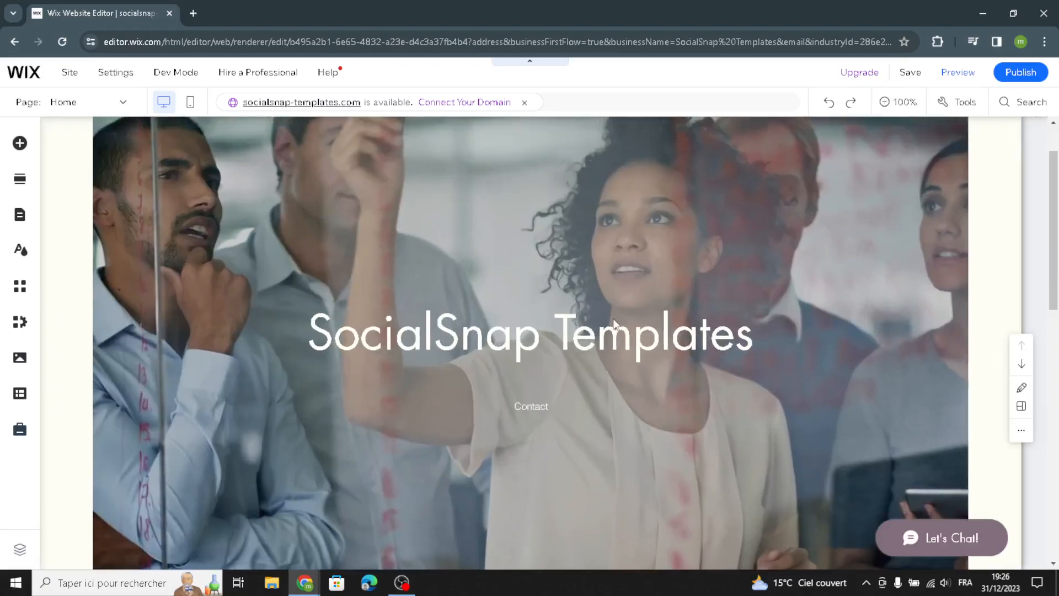
Step: Generate AI text for the SocialSnap Templates title over the group photo, using the suggested Welcome section prompt
{"action": "left_click", "coordinate": [608, 338]}
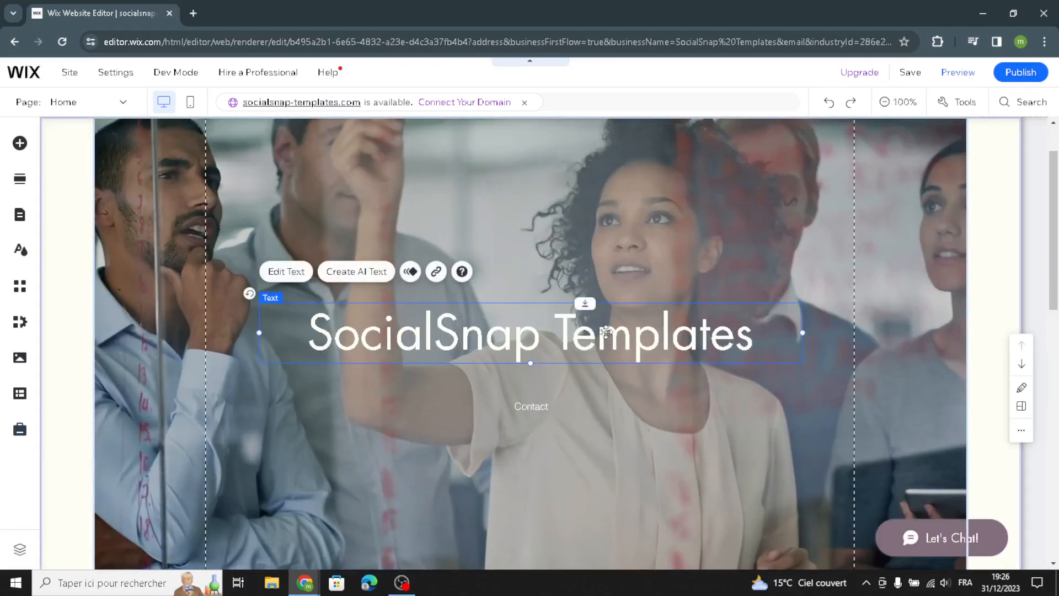
{"action": "left_click", "coordinate": [391, 276]}
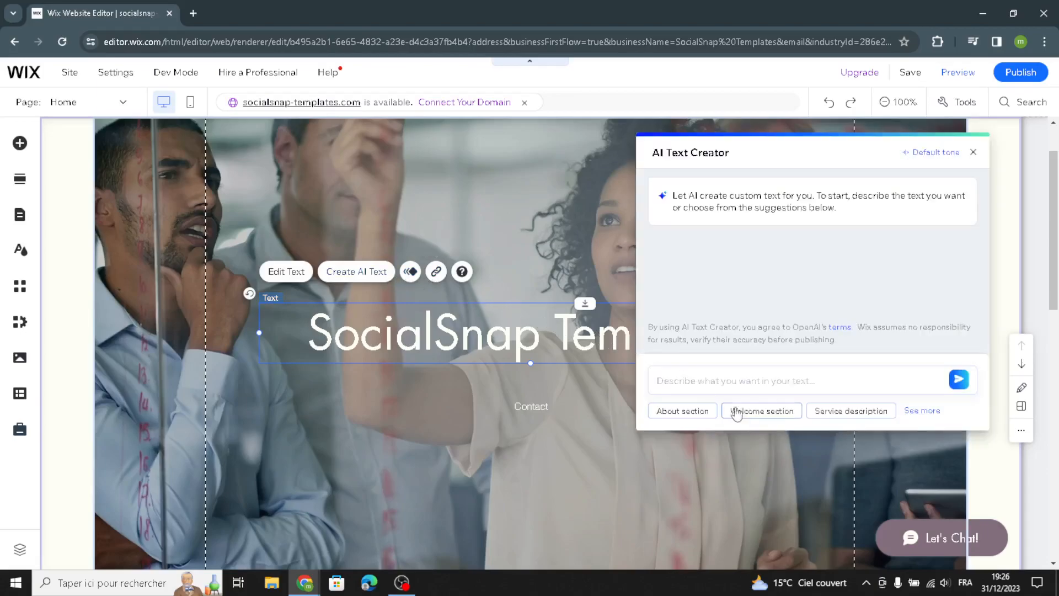
{"action": "left_click", "coordinate": [778, 418]}
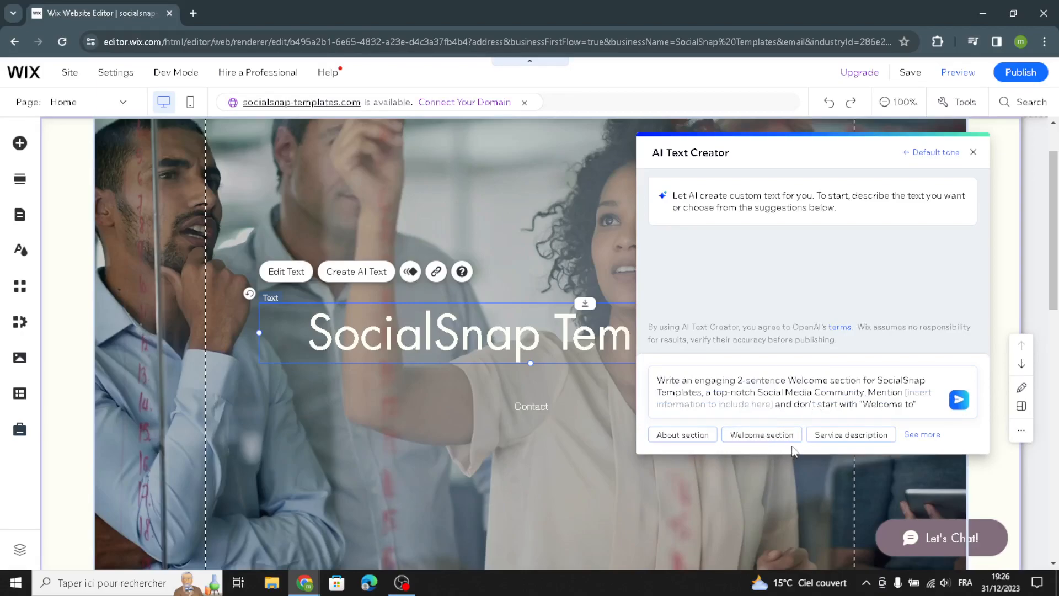
{"action": "left_click", "coordinate": [960, 400]}
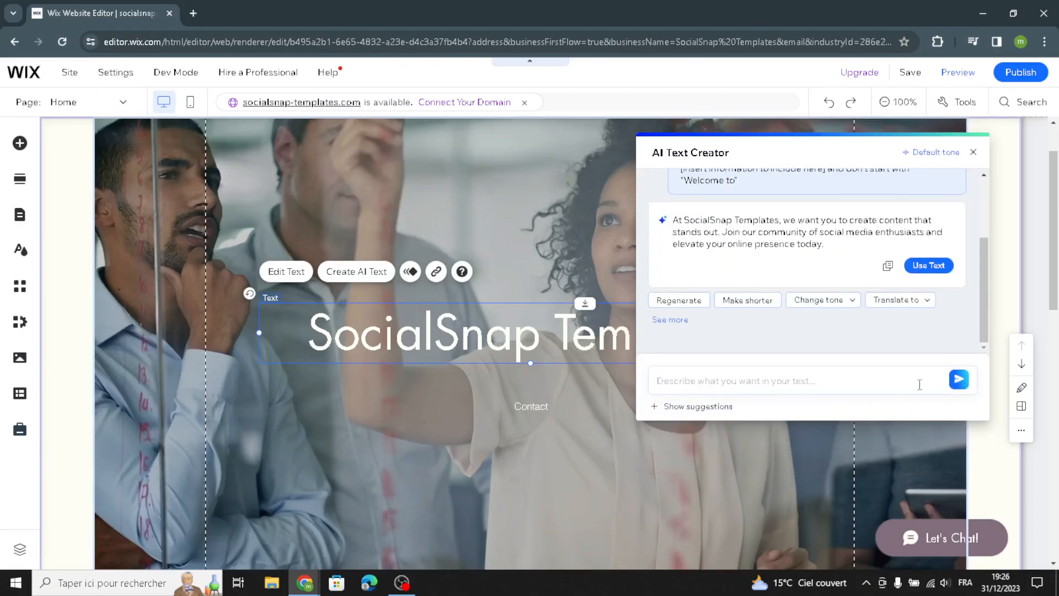
Step: Shorten the AI text repeatedly and replace the title with "Elevate your social media with SocialSnap Templates - Join."
{"action": "left_click", "coordinate": [769, 312]}
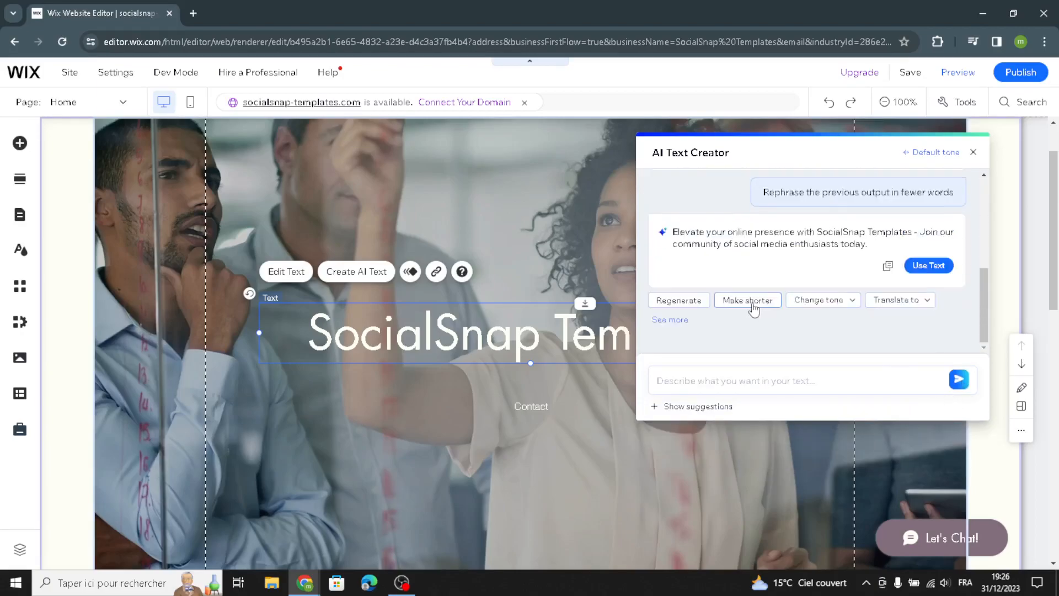
{"action": "left_click", "coordinate": [753, 303]}
{"action": "left_click", "coordinate": [753, 306]}
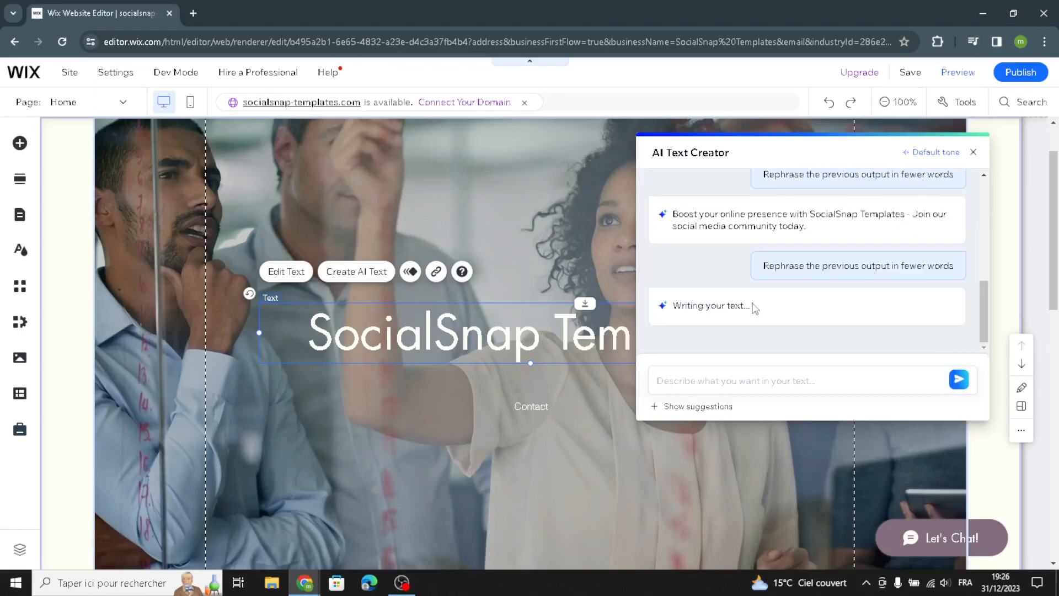
{"action": "left_click", "coordinate": [754, 310]}
{"action": "left_click", "coordinate": [752, 305]}
{"action": "left_click", "coordinate": [753, 305]}
{"action": "left_click", "coordinate": [754, 305]}
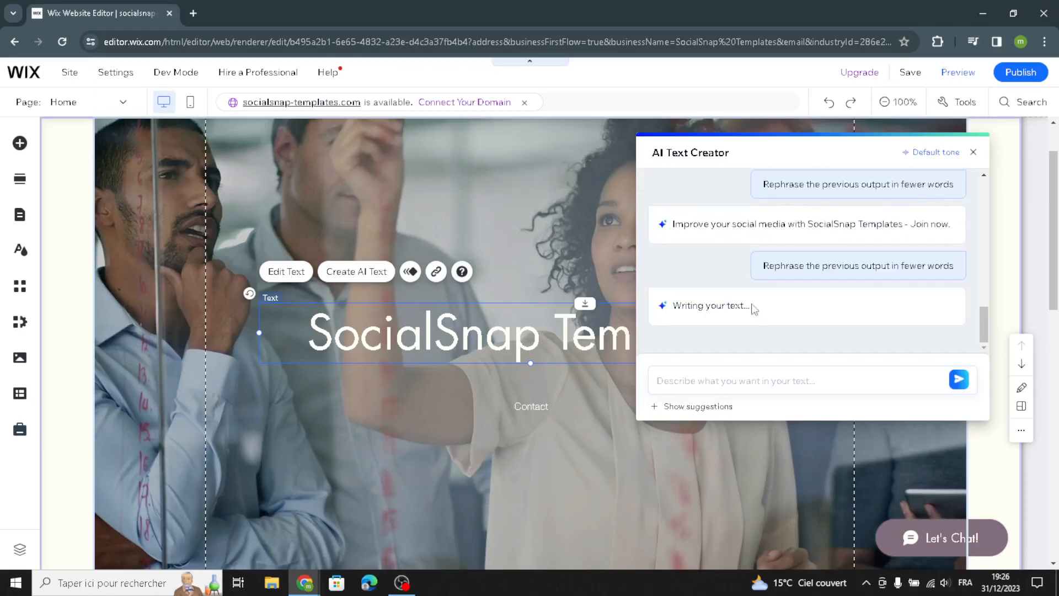
{"action": "left_click", "coordinate": [752, 303]}
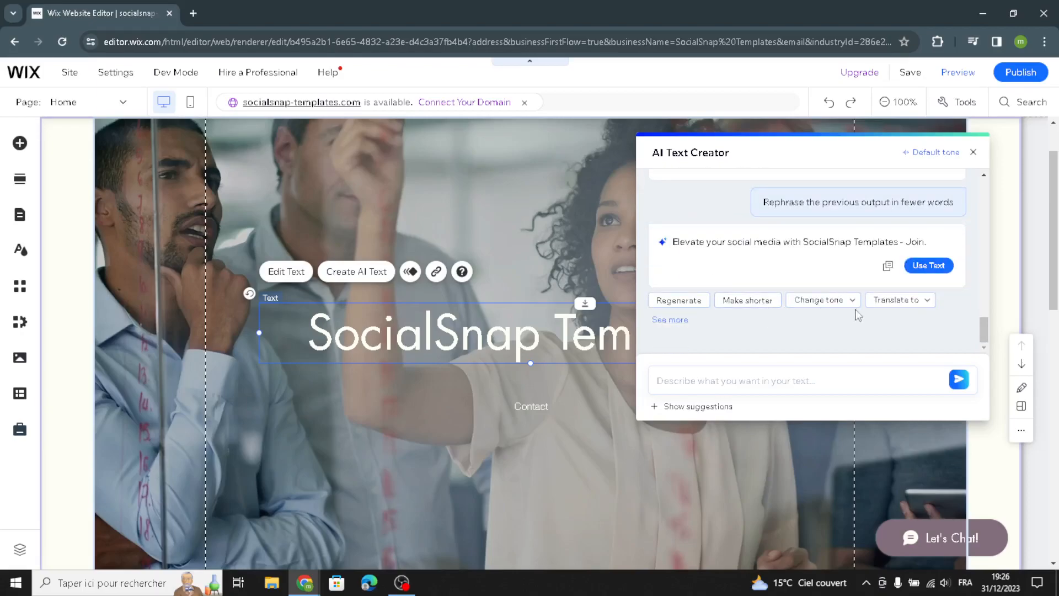
{"action": "left_click", "coordinate": [929, 266]}
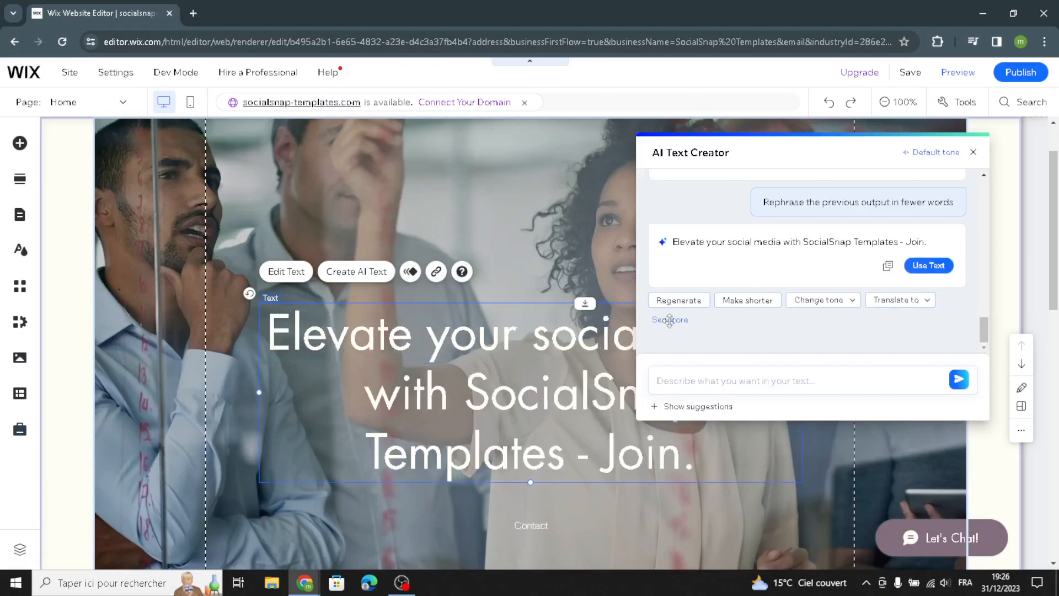
{"action": "left_click", "coordinate": [973, 152]}
Step: Look over the home page from the new title in the Welcome section down through the Features section
{"action": "scroll", "coordinate": [760, 321], "scroll_direction": "down", "scroll_amount": 1}
{"action": "scroll", "coordinate": [709, 324], "scroll_direction": "down", "scroll_amount": 3}
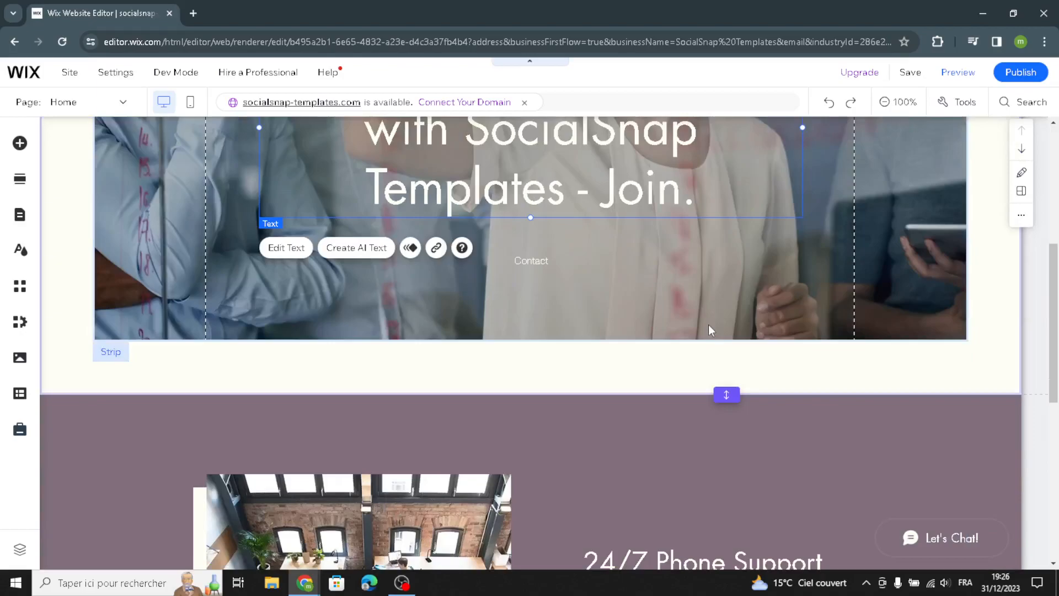
{"action": "scroll", "coordinate": [708, 324], "scroll_direction": "up", "scroll_amount": 4}
{"action": "scroll", "coordinate": [708, 325], "scroll_direction": "down", "scroll_amount": 4}
{"action": "scroll", "coordinate": [709, 325], "scroll_direction": "down", "scroll_amount": 6}
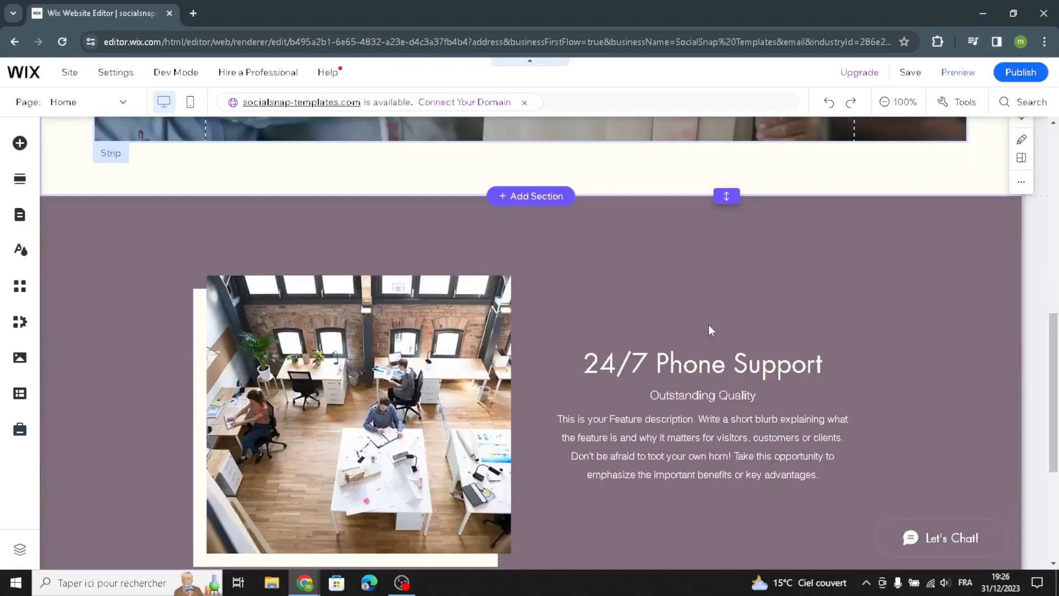
{"action": "scroll", "coordinate": [666, 310], "scroll_direction": "up", "scroll_amount": 5}
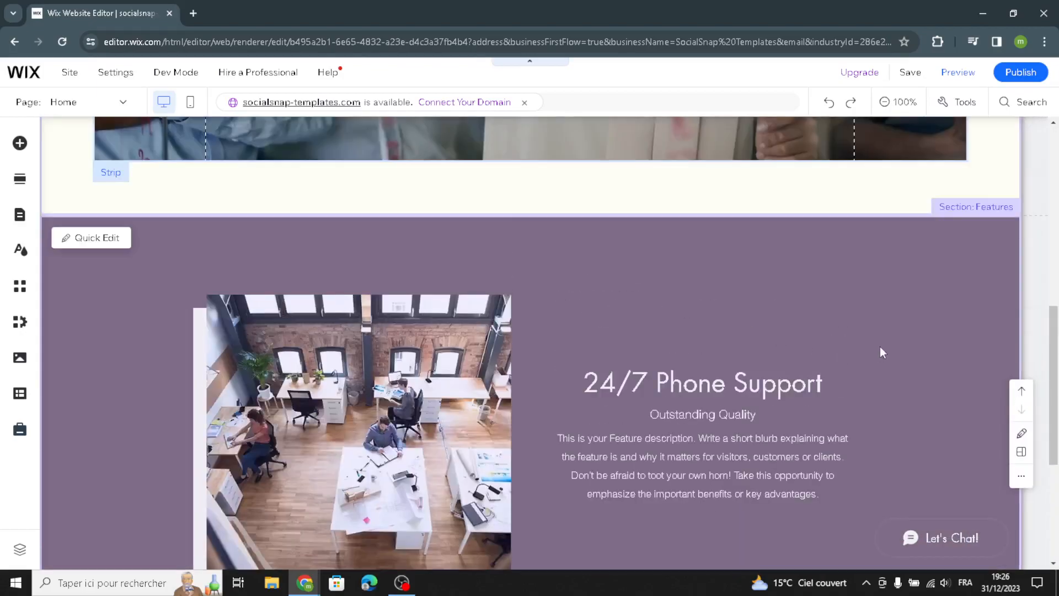
{"action": "scroll", "coordinate": [875, 347], "scroll_direction": "down", "scroll_amount": 2}
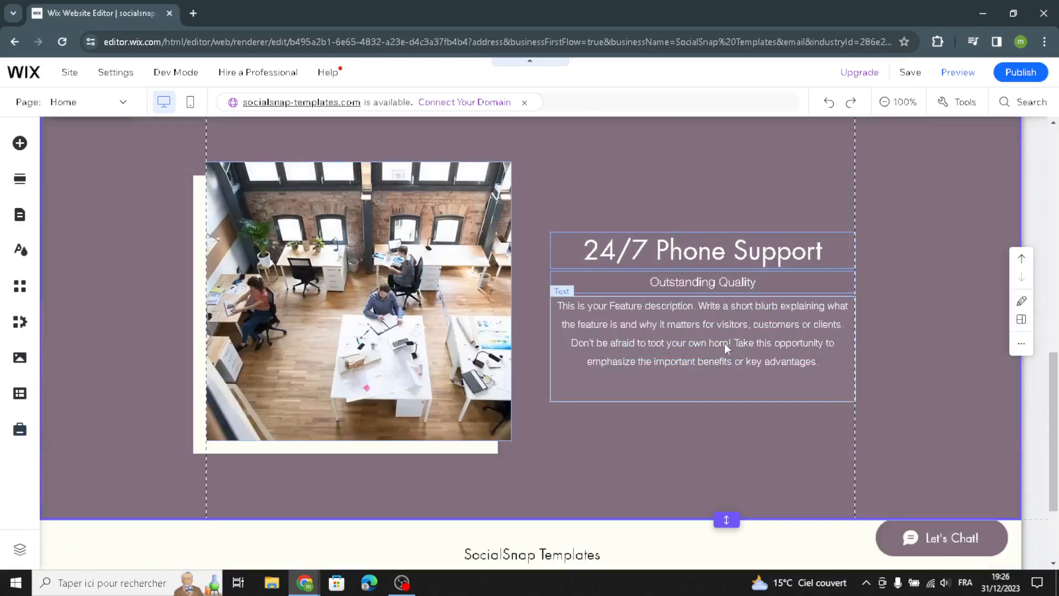
Step: Change the strip background of the Features section to the darkest theme color
{"action": "scroll", "coordinate": [793, 296], "scroll_direction": "up", "scroll_amount": 3}
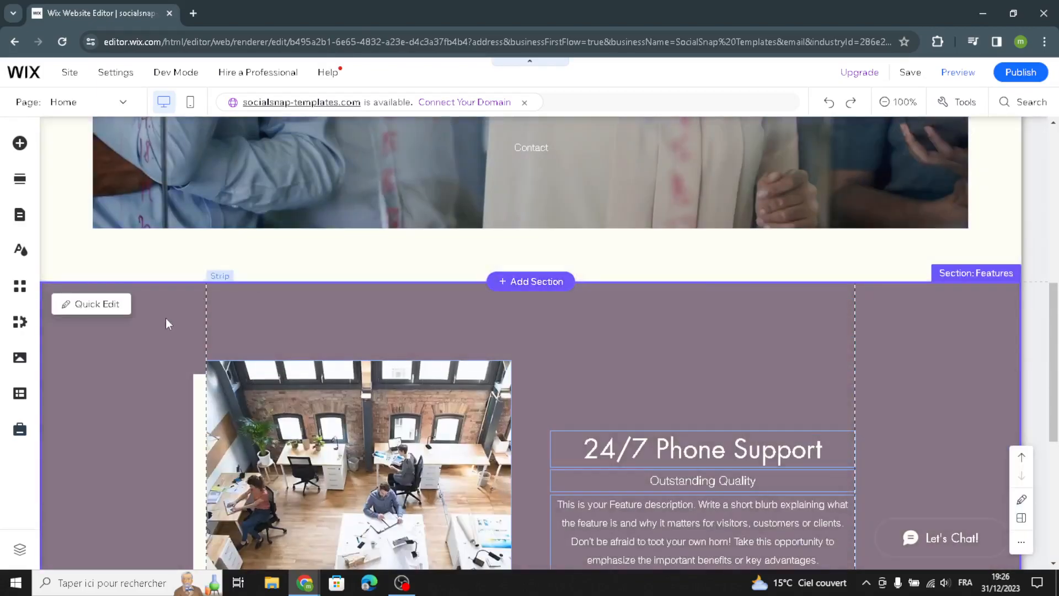
{"action": "left_click", "coordinate": [167, 321]}
{"action": "left_click", "coordinate": [199, 284]}
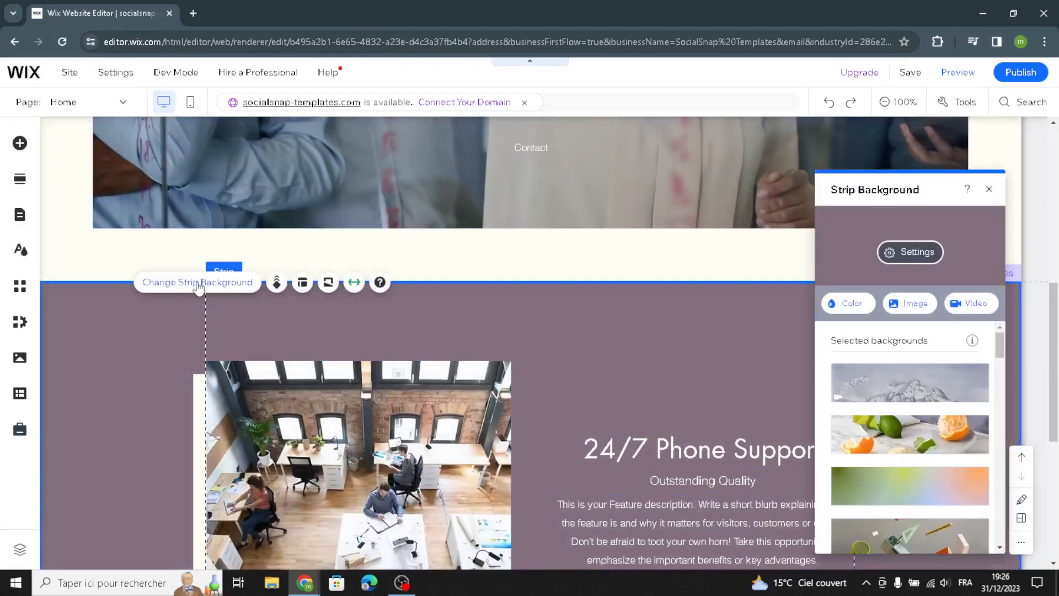
{"action": "left_click", "coordinate": [851, 313]}
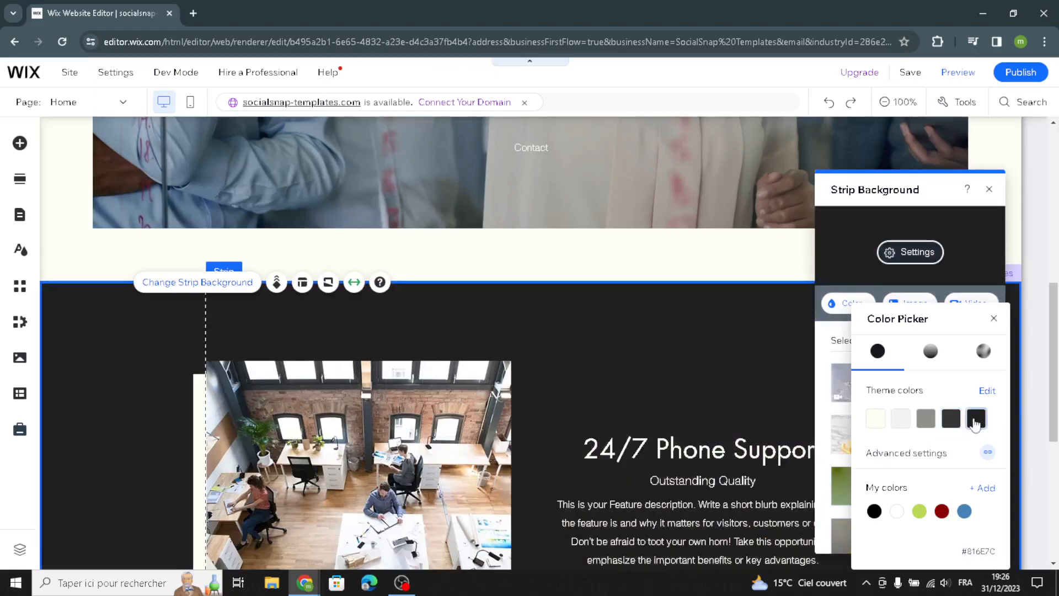
{"action": "left_click", "coordinate": [994, 318]}
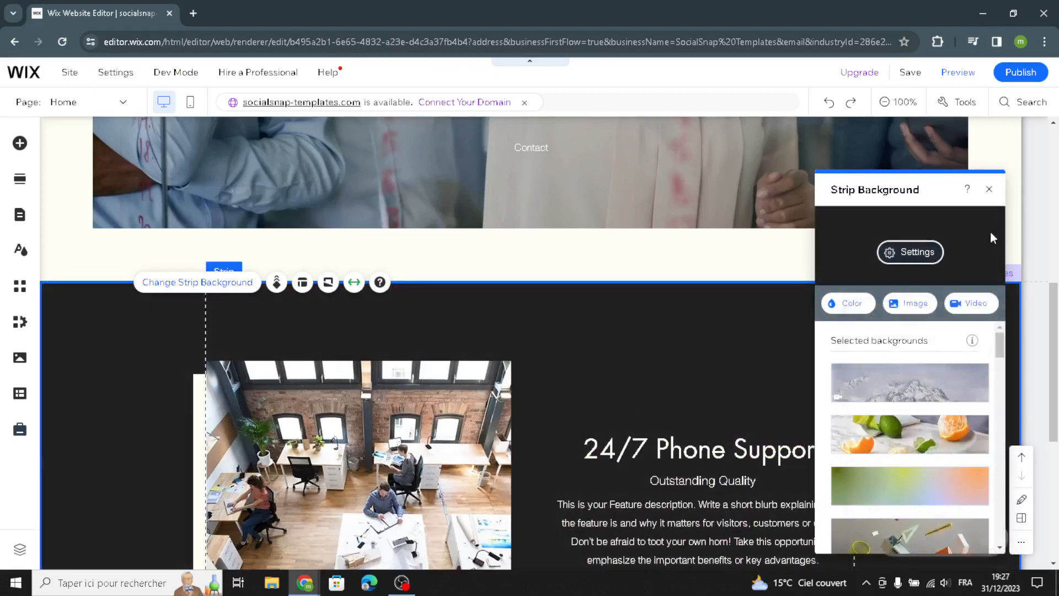
{"action": "left_click", "coordinate": [990, 189]}
Step: Apply the Paragraph 1 style and the Inknut Antiqua font to the feature description under 24/7 Phone Support
{"action": "scroll", "coordinate": [722, 433], "scroll_direction": "down", "scroll_amount": 2}
{"action": "scroll", "coordinate": [722, 433], "scroll_direction": "down", "scroll_amount": 1}
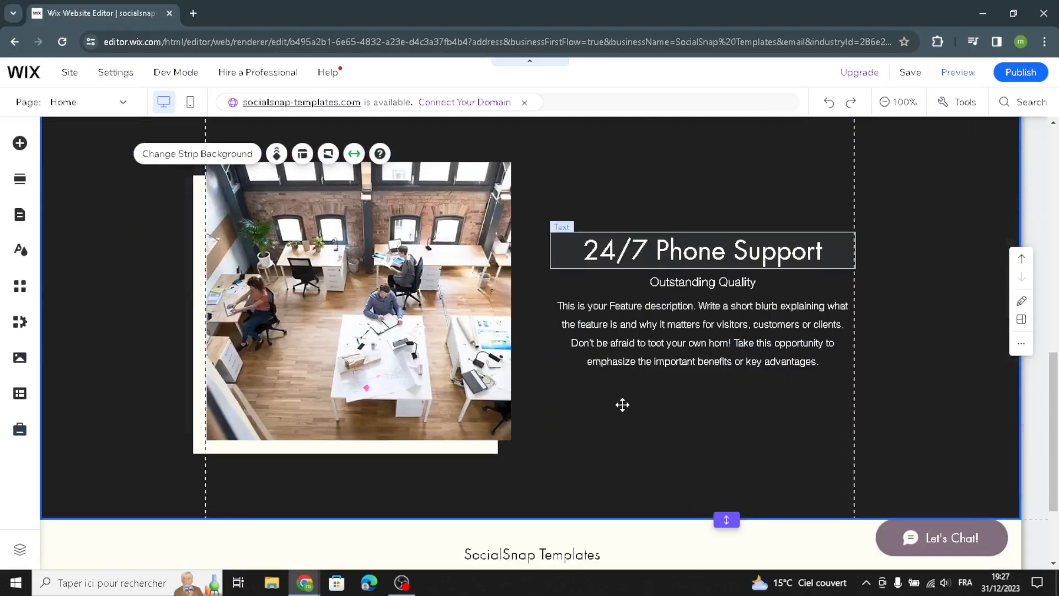
{"action": "left_click", "coordinate": [631, 342]}
{"action": "left_click", "coordinate": [578, 265]}
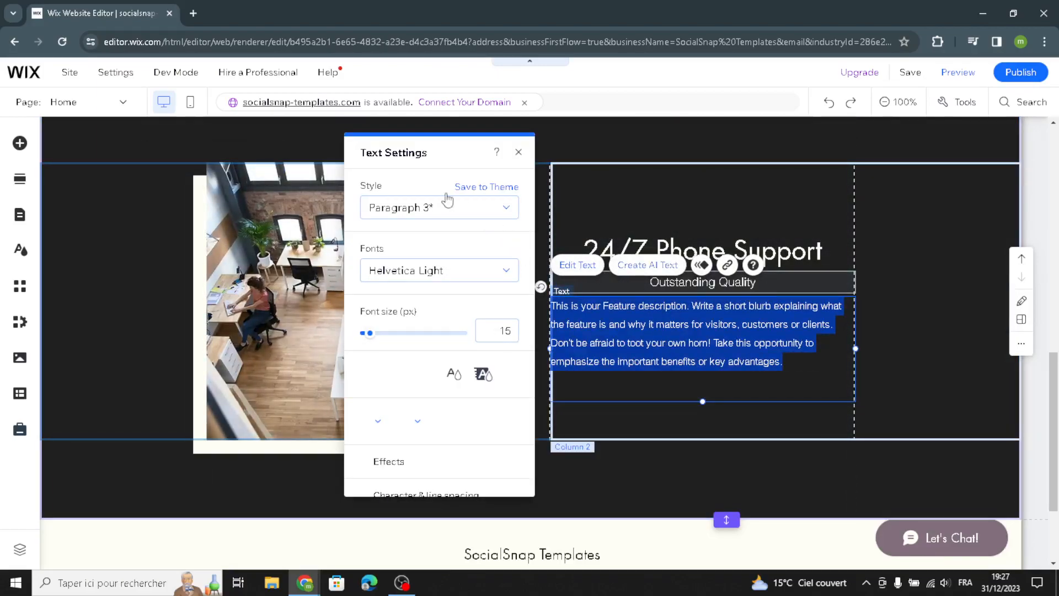
{"action": "left_click", "coordinate": [428, 207]}
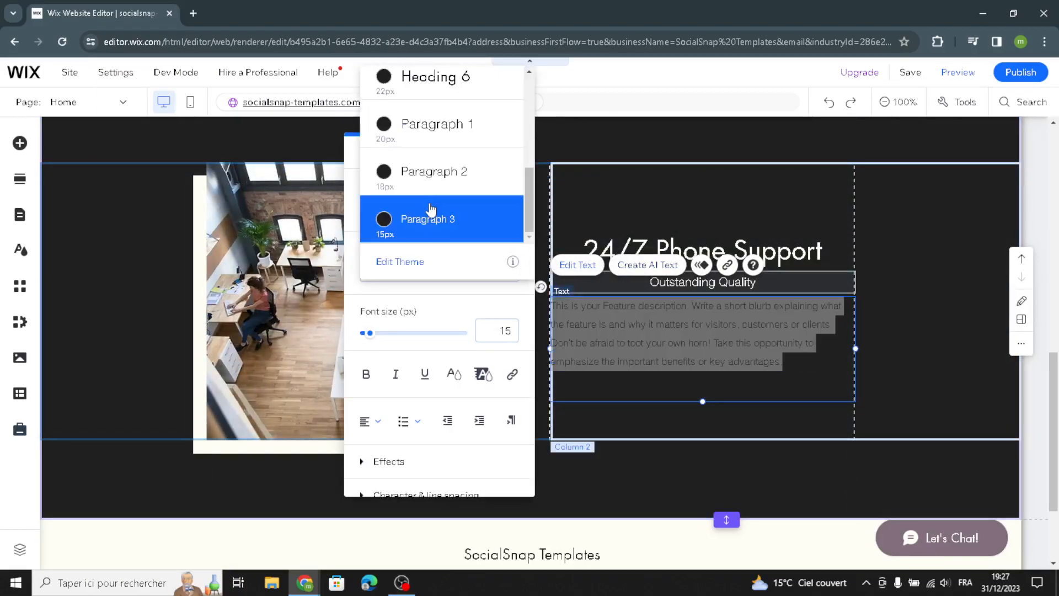
{"action": "left_click", "coordinate": [433, 123]}
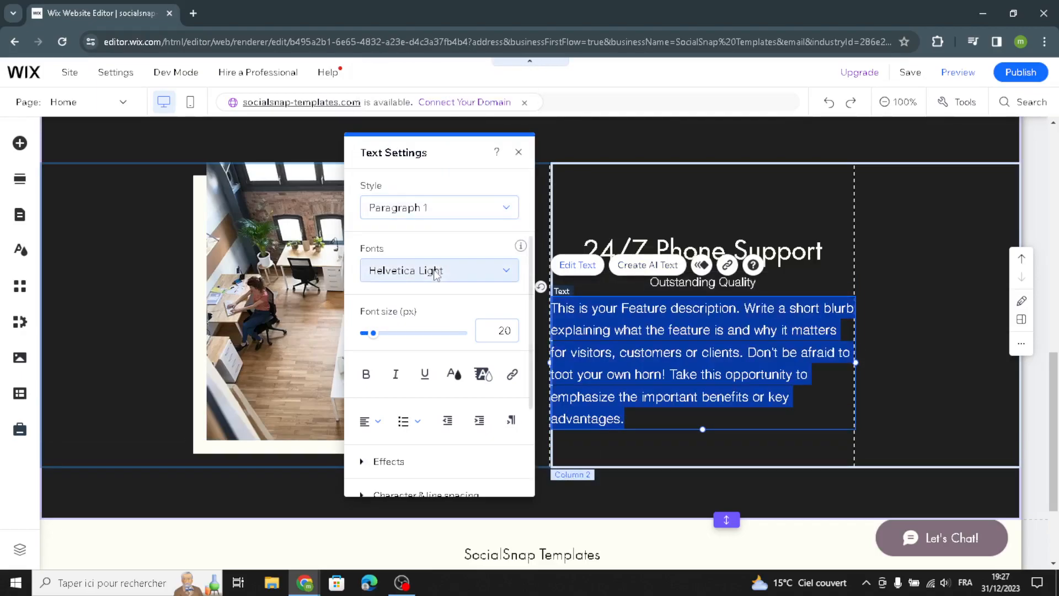
{"action": "left_click", "coordinate": [436, 272]}
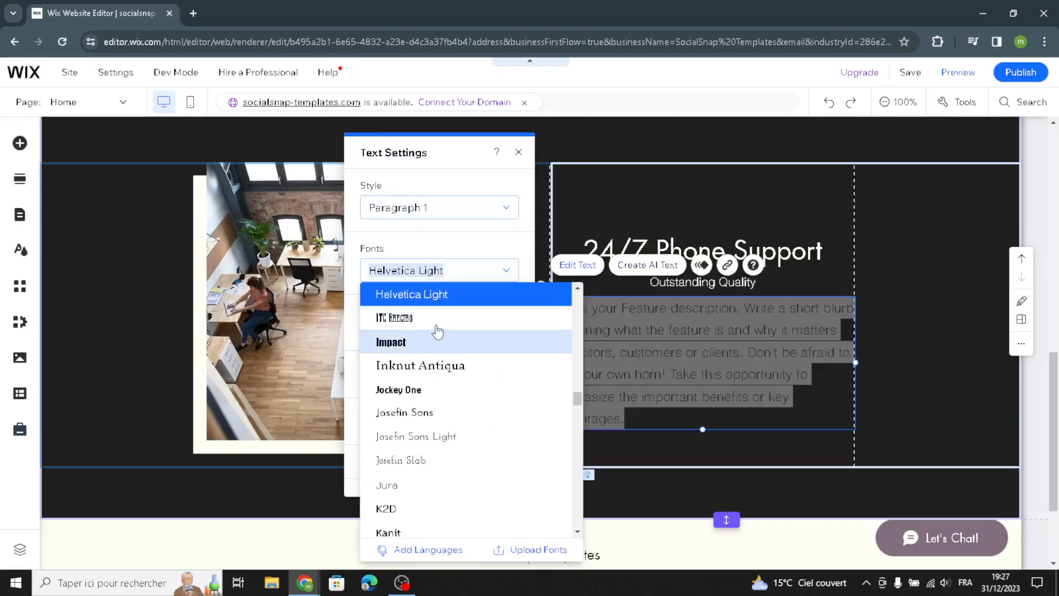
{"action": "left_click", "coordinate": [442, 370]}
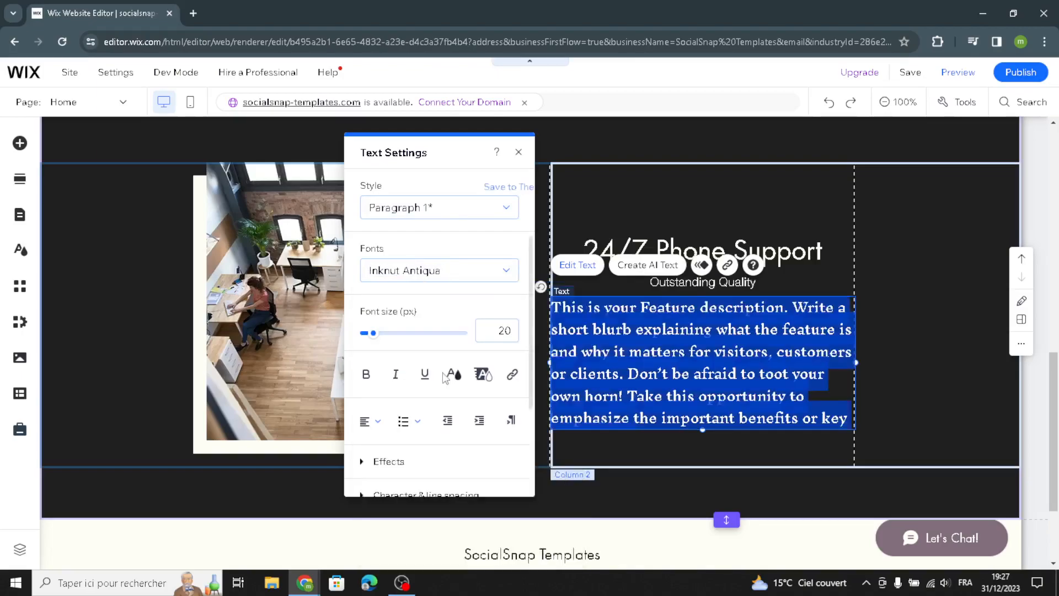
{"action": "left_click", "coordinate": [518, 152]}
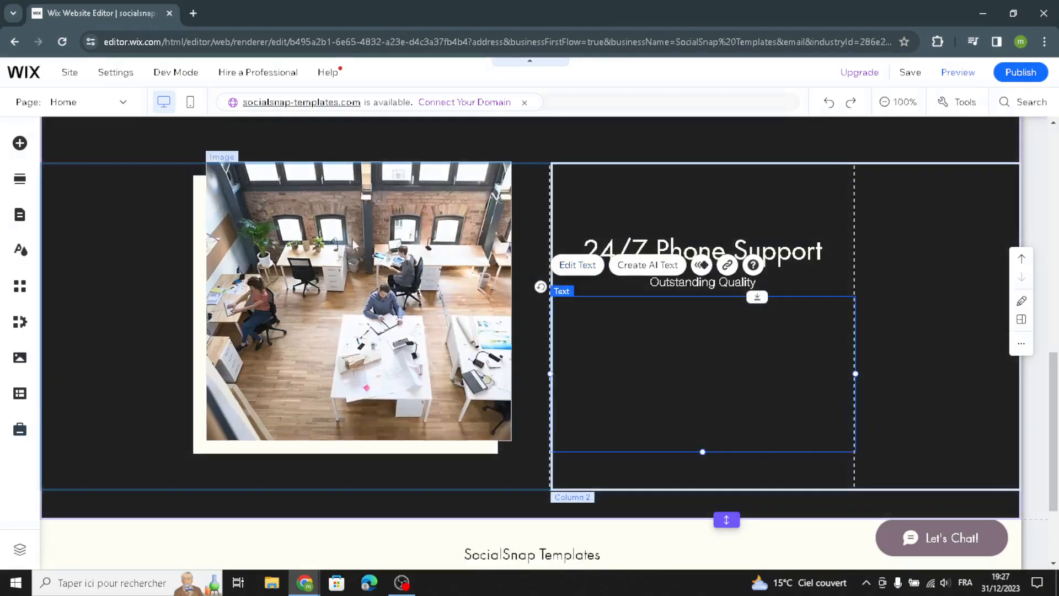
Step: Search the image library for "social media" to find a replacement for the office photo beside 24/7 Phone Support
{"action": "left_click", "coordinate": [293, 259]}
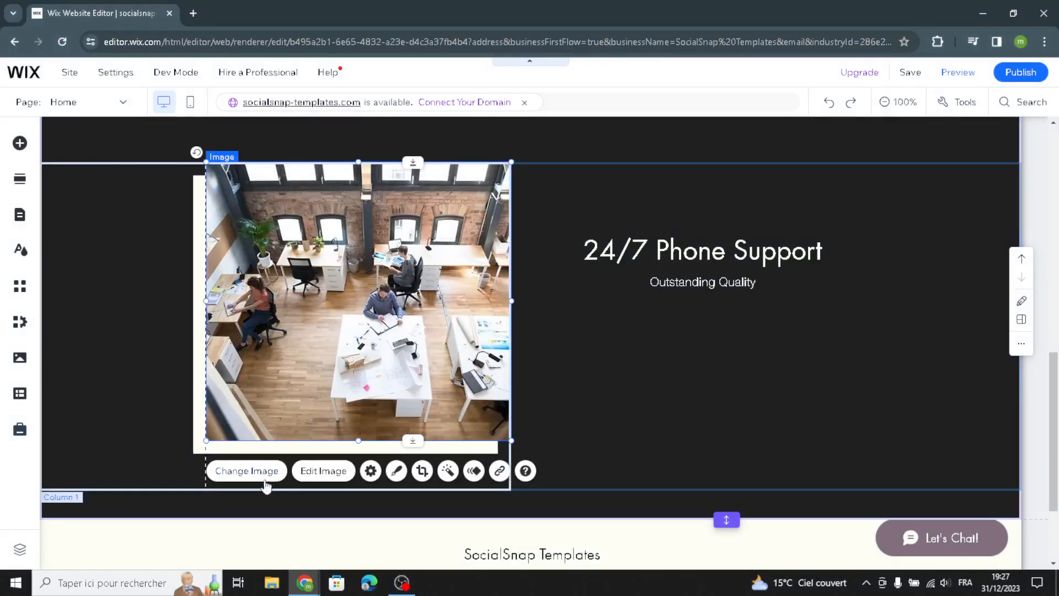
{"action": "left_click", "coordinate": [247, 471]}
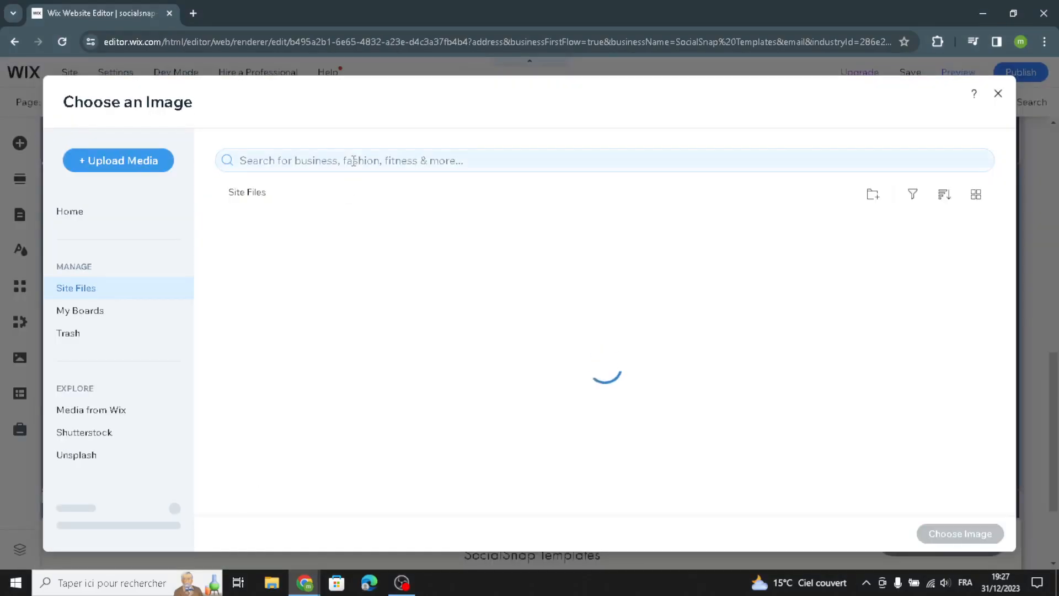
{"action": "type", "text": "social media"}
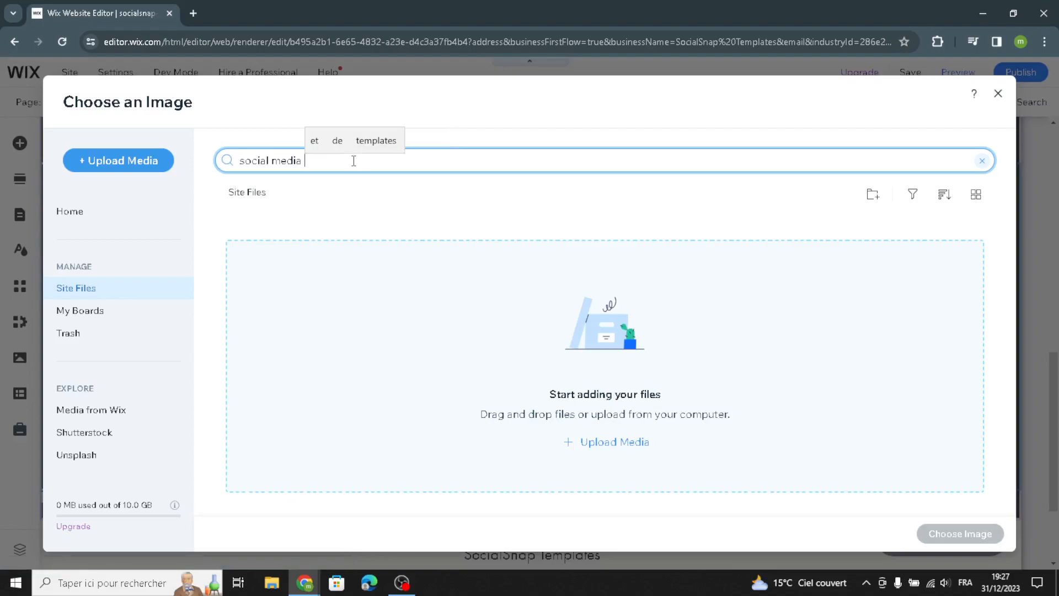
{"action": "type", "text": " c"}
{"action": "key", "text": "BackSpace"}
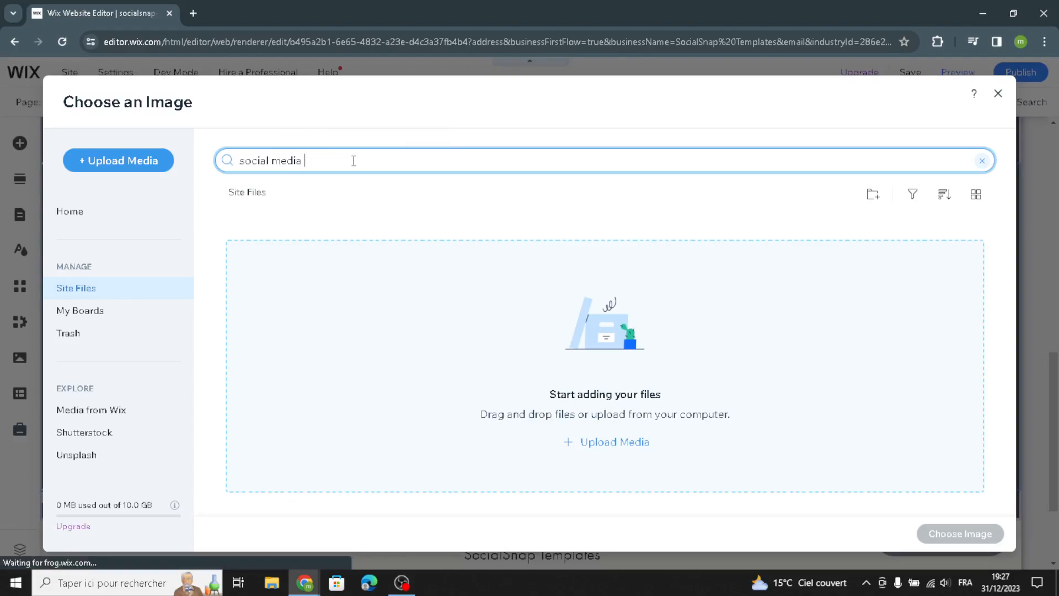
{"action": "key", "text": "Return"}
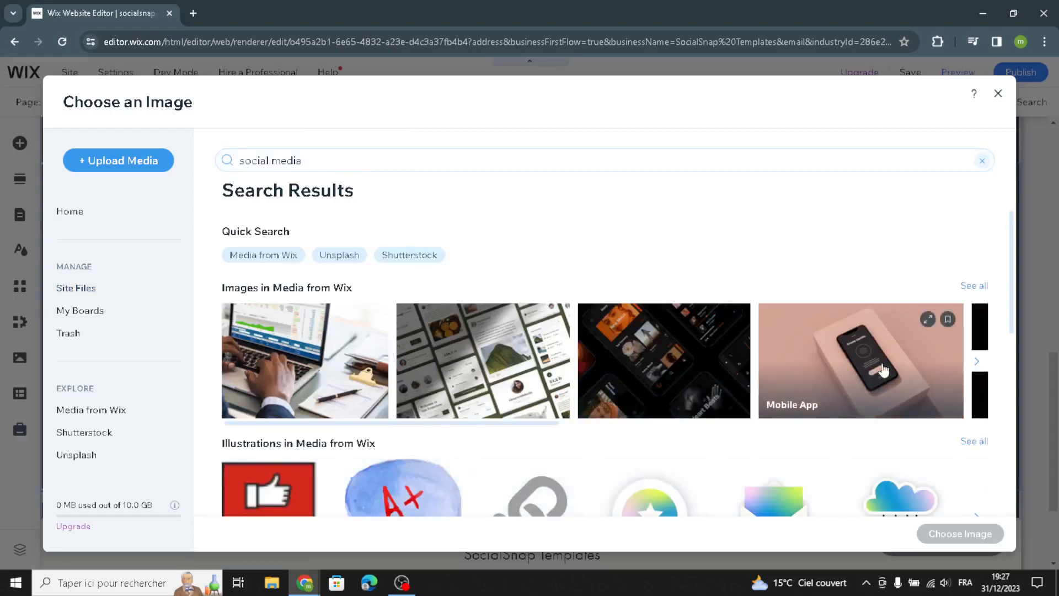
Step: Replace the office photo with the Media from Wix image of a smiling man in a teal shirt using a laptop
{"action": "left_click", "coordinate": [979, 365]}
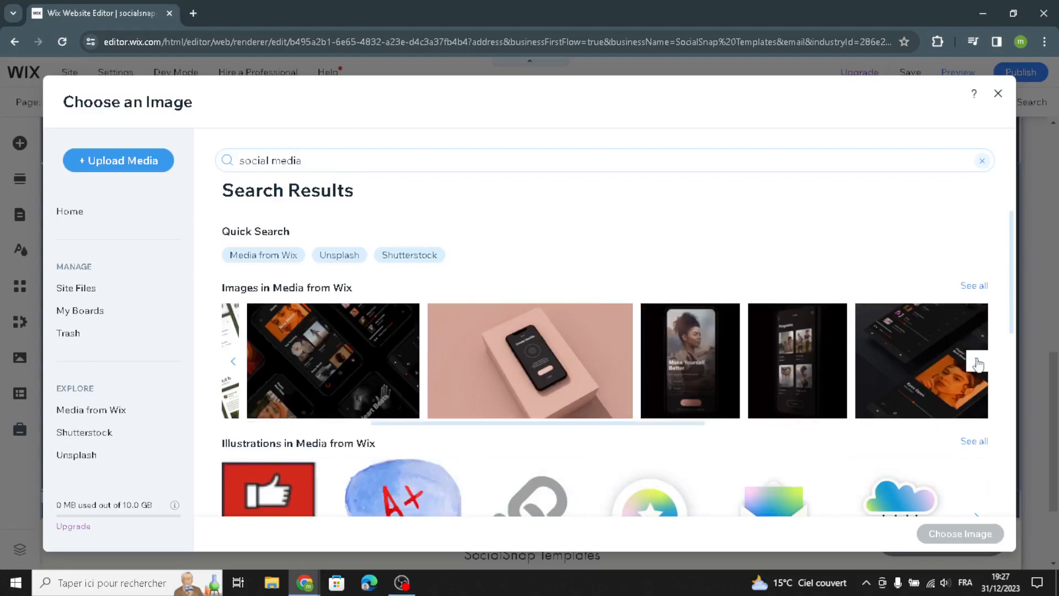
{"action": "left_click", "coordinate": [978, 365]}
{"action": "left_click", "coordinate": [979, 365]}
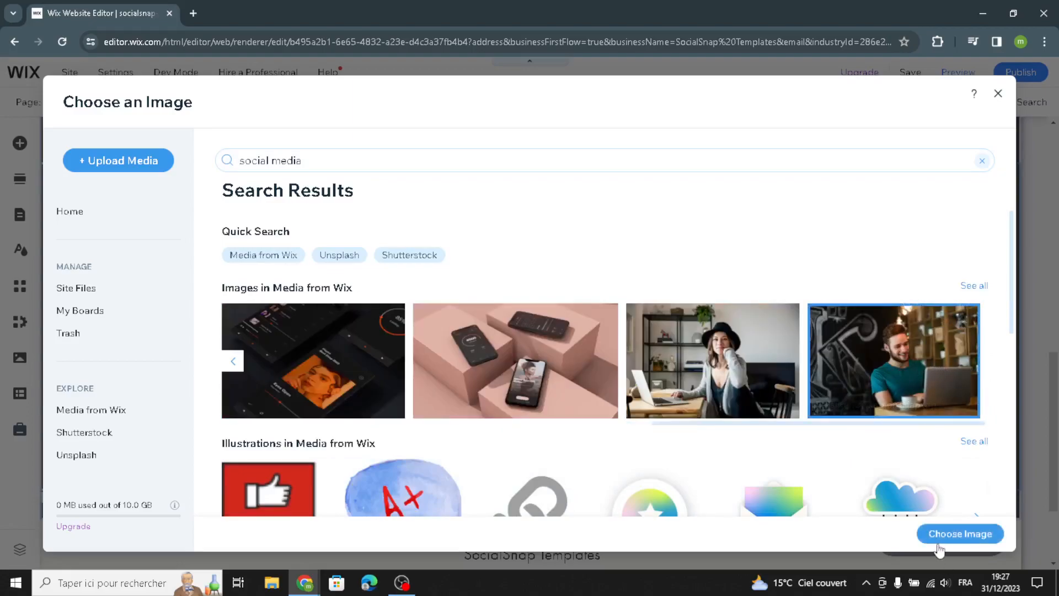
{"action": "left_click", "coordinate": [939, 548]}
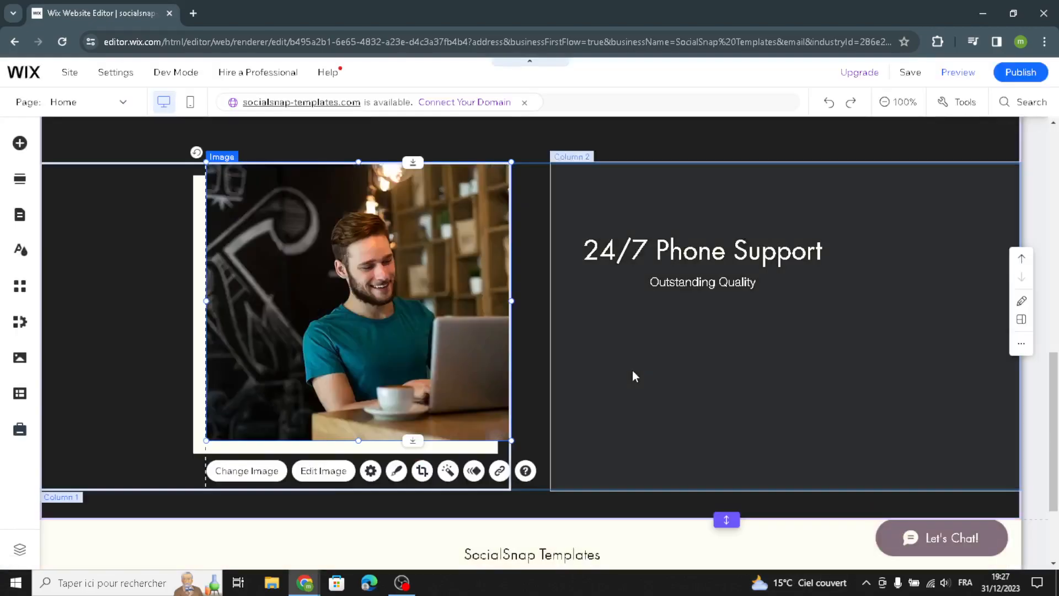
Step: Open the new Features image in Photo Studio and slightly lower its brightness and highlights while slightly raising contrast and shadows
{"action": "scroll", "coordinate": [633, 369], "scroll_direction": "down", "scroll_amount": 4}
{"action": "scroll", "coordinate": [633, 370], "scroll_direction": "up", "scroll_amount": 5}
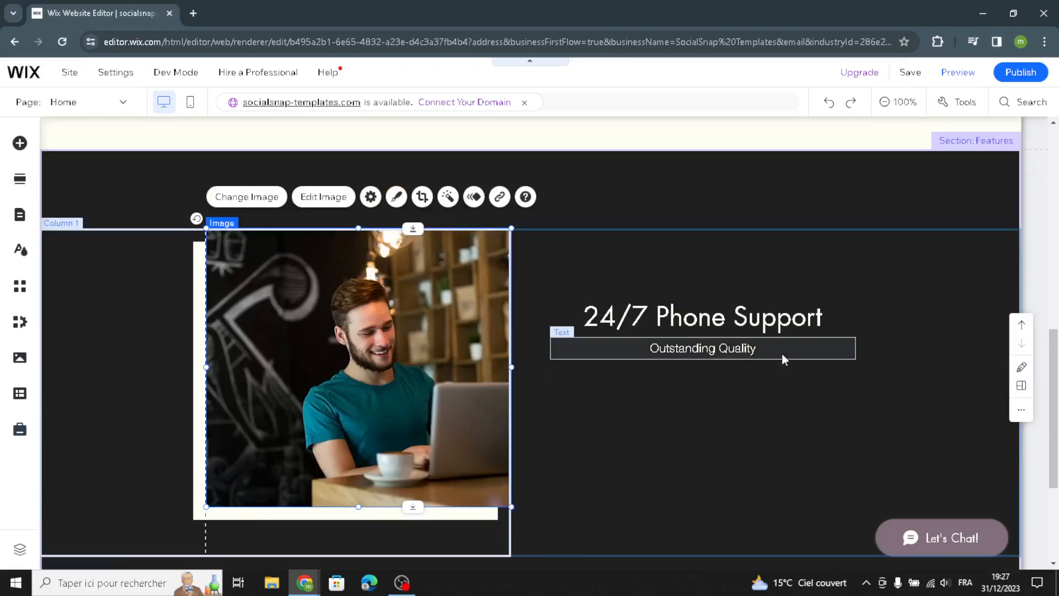
{"action": "scroll", "coordinate": [613, 444], "scroll_direction": "up", "scroll_amount": 2}
{"action": "scroll", "coordinate": [602, 449], "scroll_direction": "down", "scroll_amount": 5}
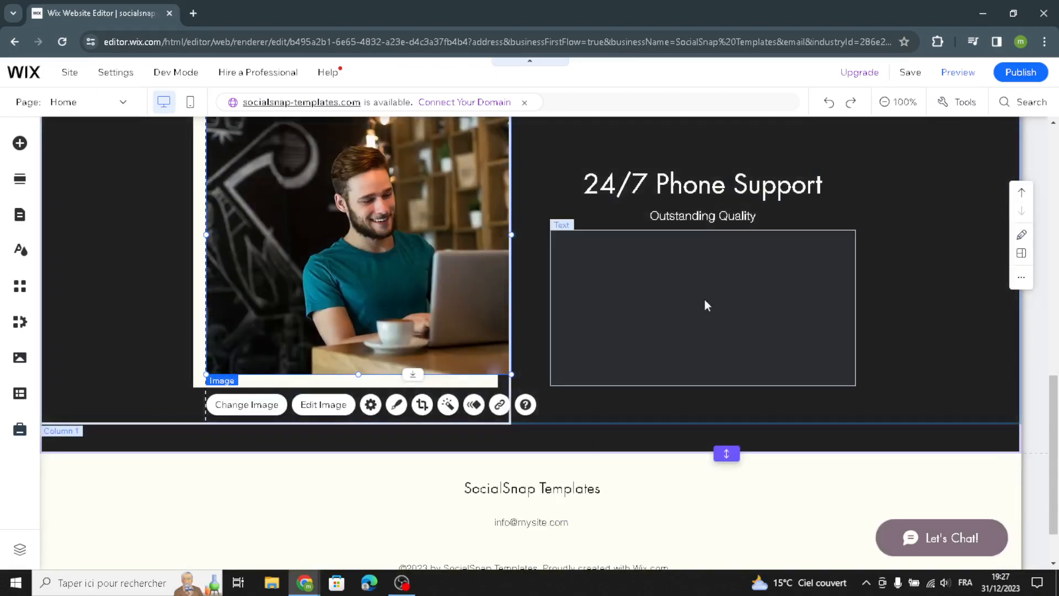
{"action": "left_click", "coordinate": [338, 406]}
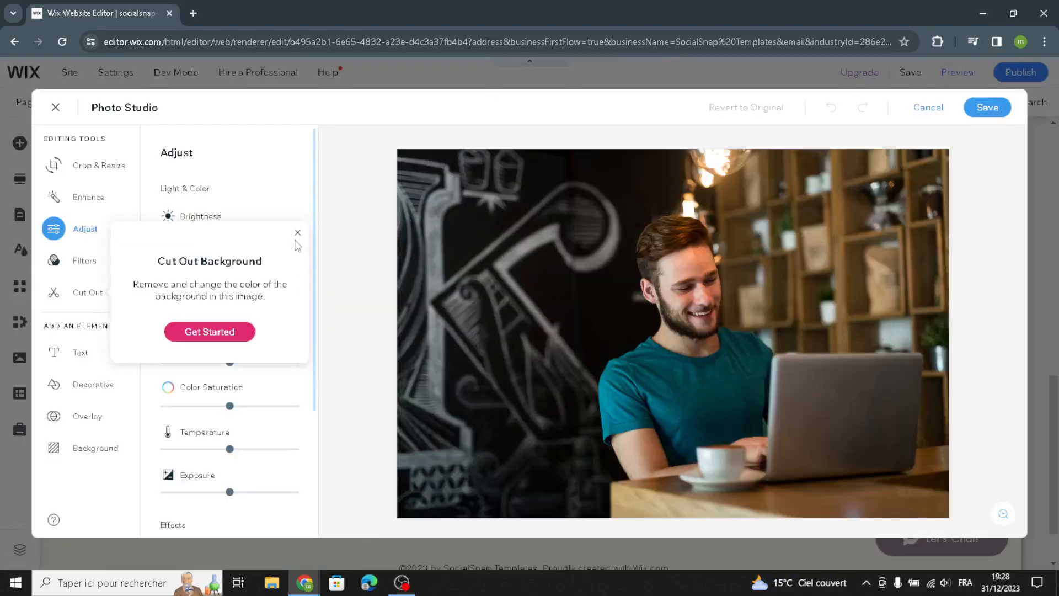
{"action": "left_click", "coordinate": [298, 233]}
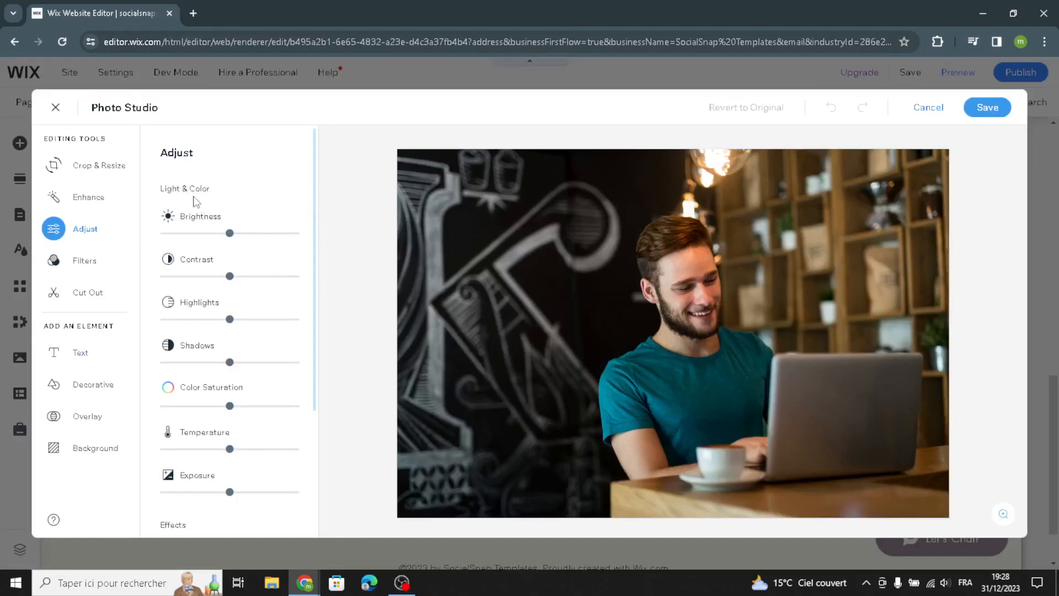
{"action": "left_click", "coordinate": [223, 233]}
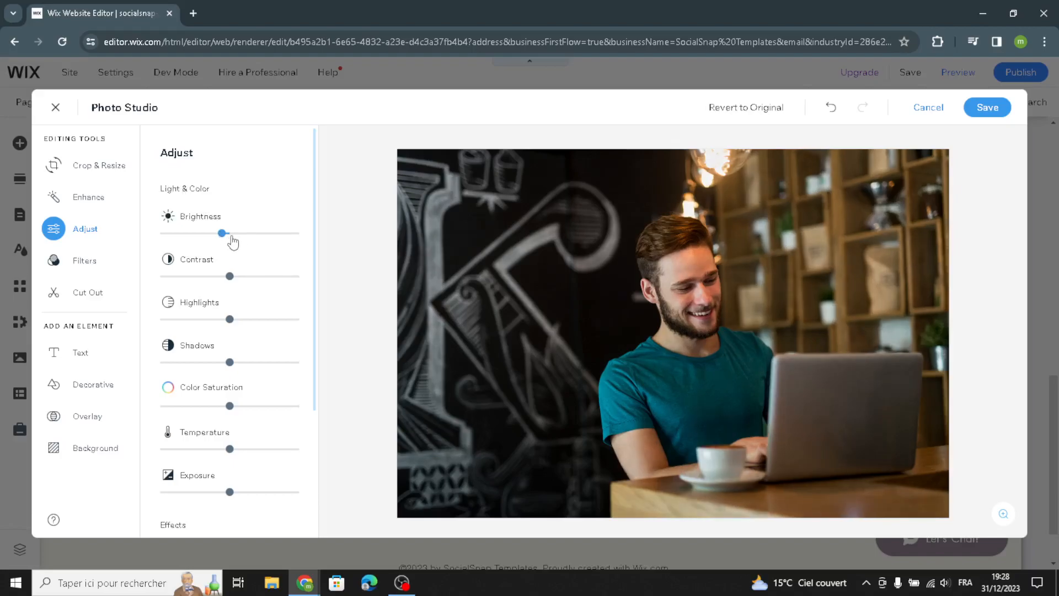
{"action": "left_click_drag", "start_coordinate": [233, 281], "coordinate": [238, 283]}
{"action": "left_click_drag", "start_coordinate": [230, 320], "coordinate": [220, 320]}
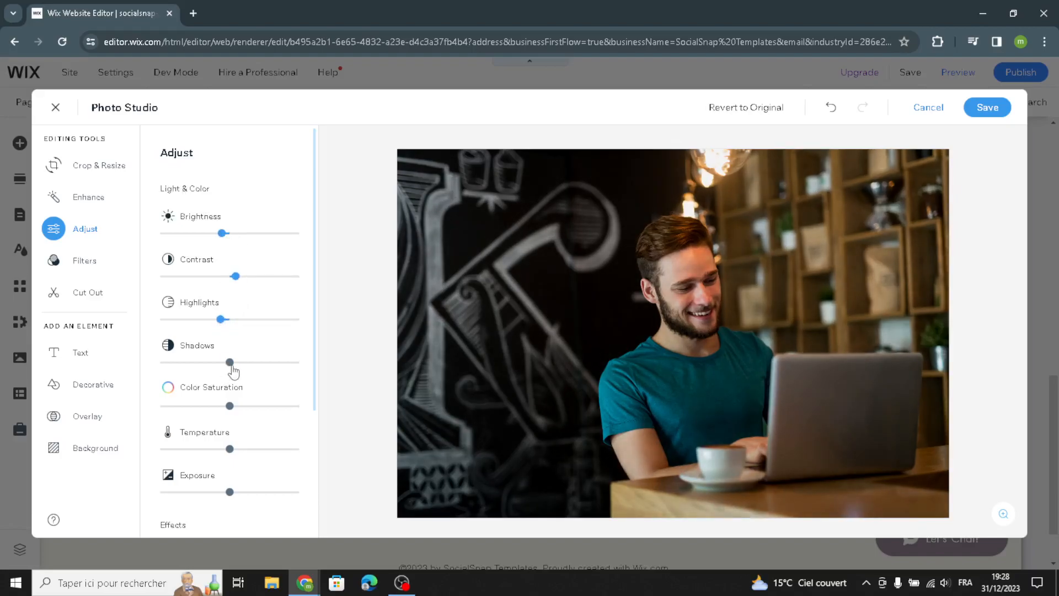
{"action": "left_click_drag", "start_coordinate": [232, 364], "coordinate": [236, 363]}
Step: Apply Auto Enhance to the photo and save the edited image after browsing the decorative elements
{"action": "left_click", "coordinate": [91, 200]}
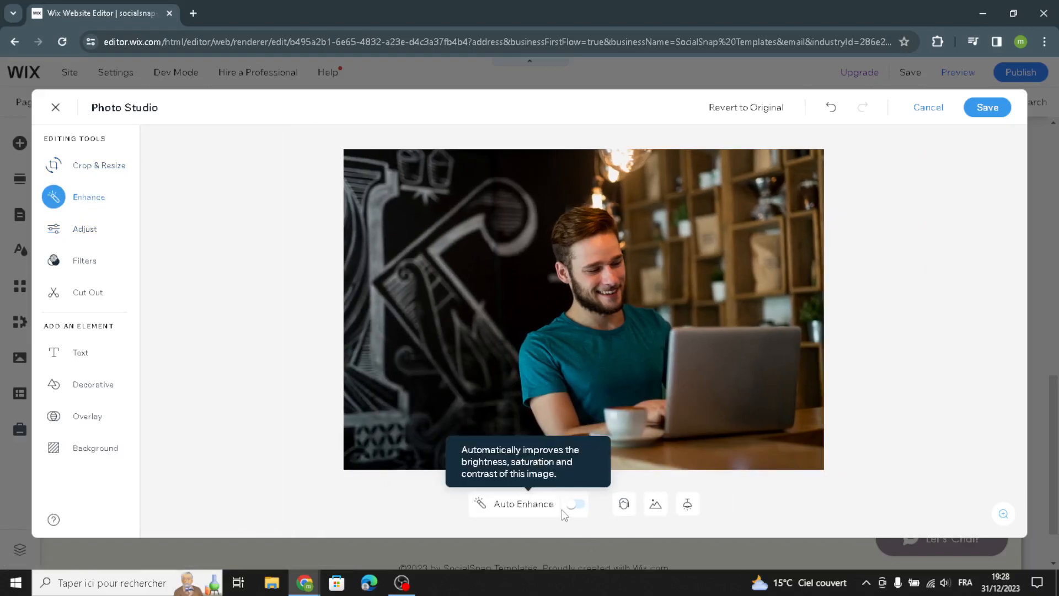
{"action": "left_click", "coordinate": [574, 506]}
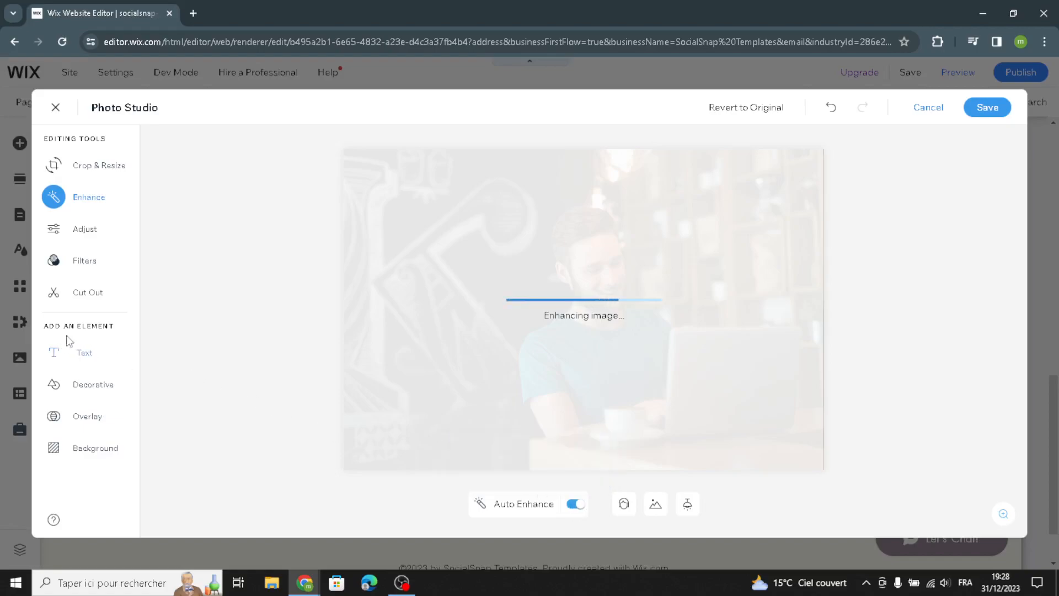
{"action": "left_click", "coordinate": [96, 388]}
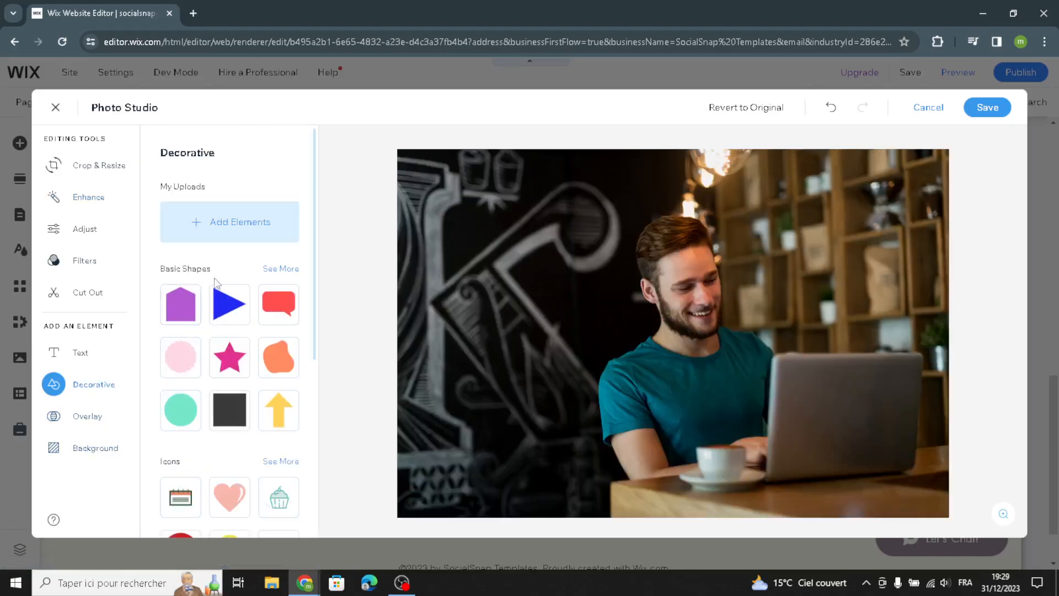
{"action": "scroll", "coordinate": [204, 379], "scroll_direction": "down", "scroll_amount": 4}
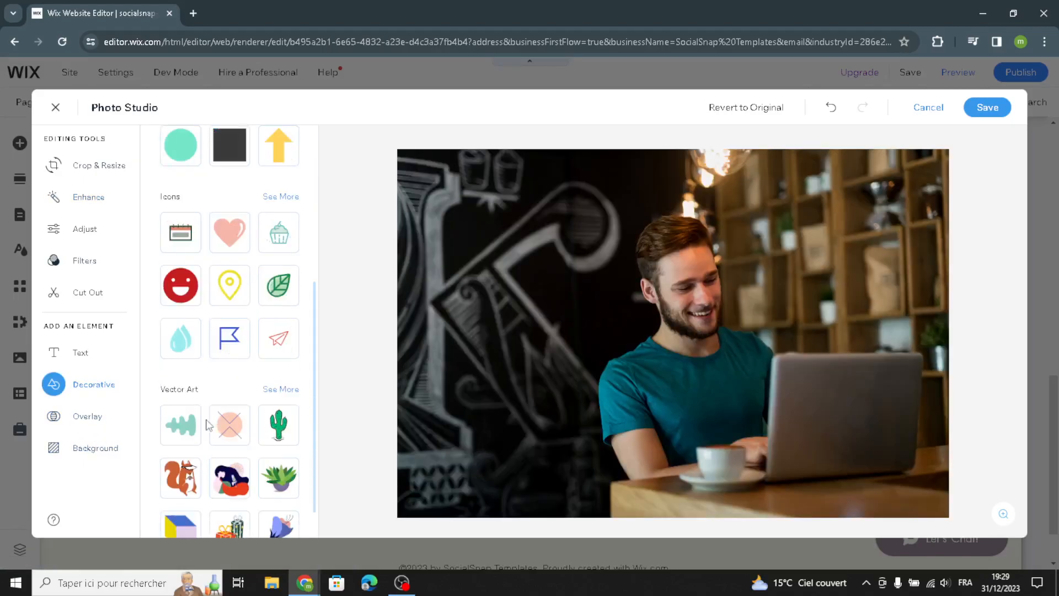
{"action": "scroll", "coordinate": [251, 404], "scroll_direction": "down", "scroll_amount": 1}
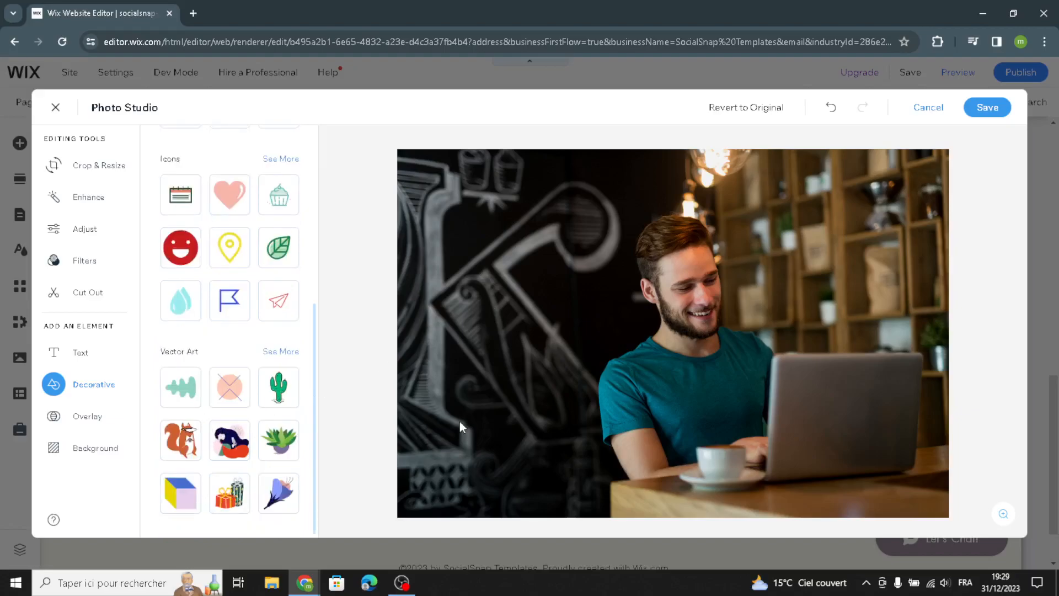
{"action": "left_click", "coordinate": [988, 108]}
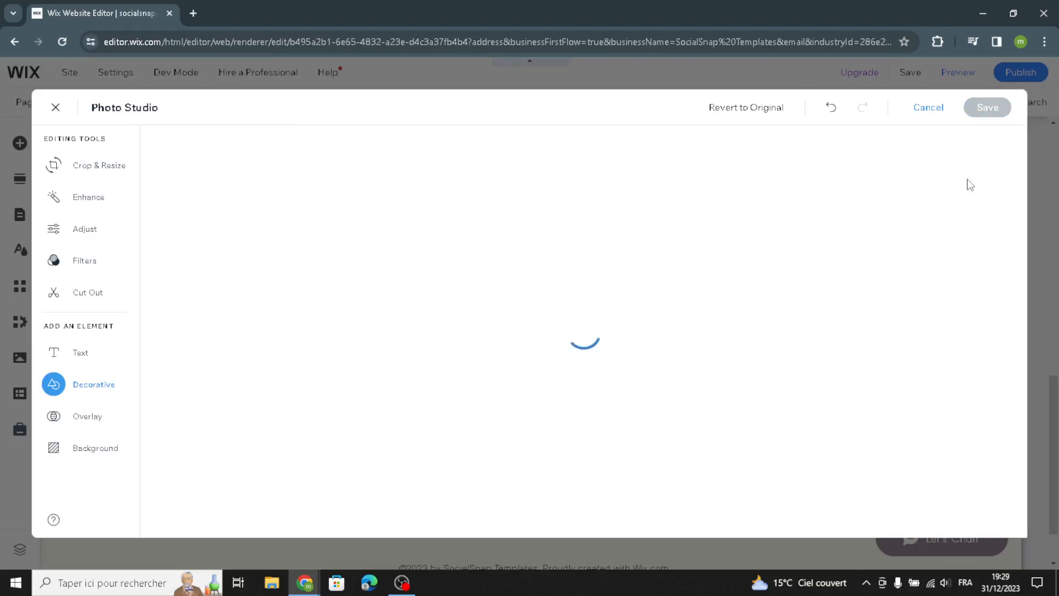
Step: Look over the home page from the footer up to the Welcome section and publish the site
{"action": "scroll", "coordinate": [526, 320], "scroll_direction": "down", "scroll_amount": 1}
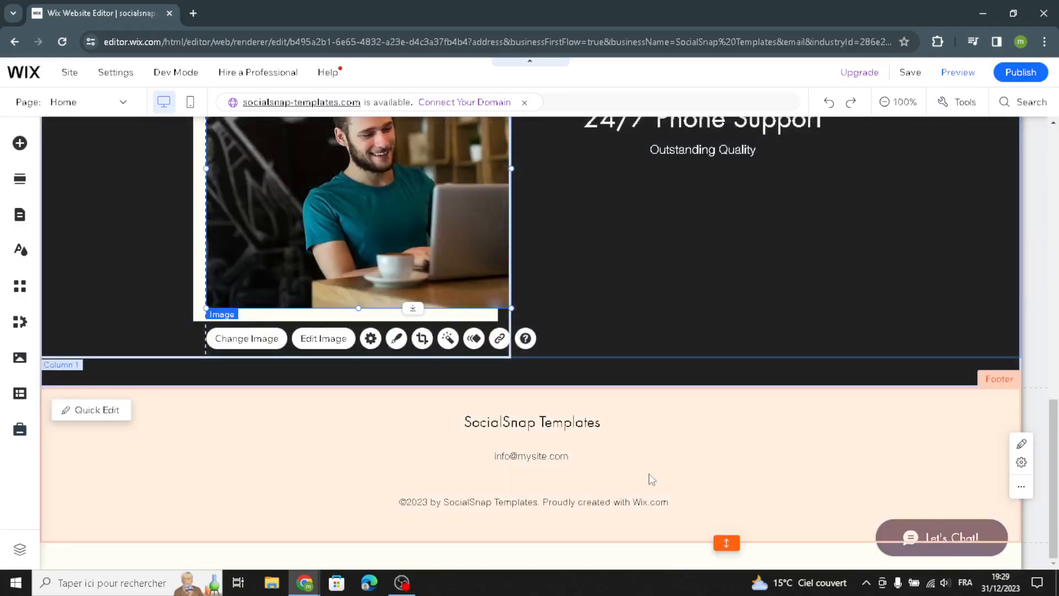
{"action": "left_click", "coordinate": [631, 480]}
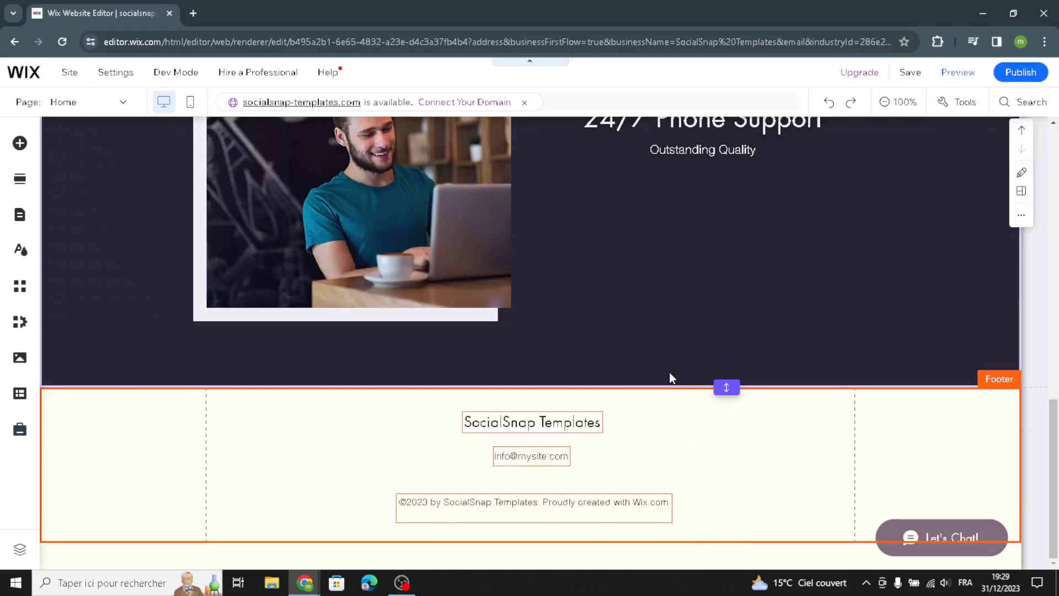
{"action": "scroll", "coordinate": [670, 372], "scroll_direction": "up", "scroll_amount": 15}
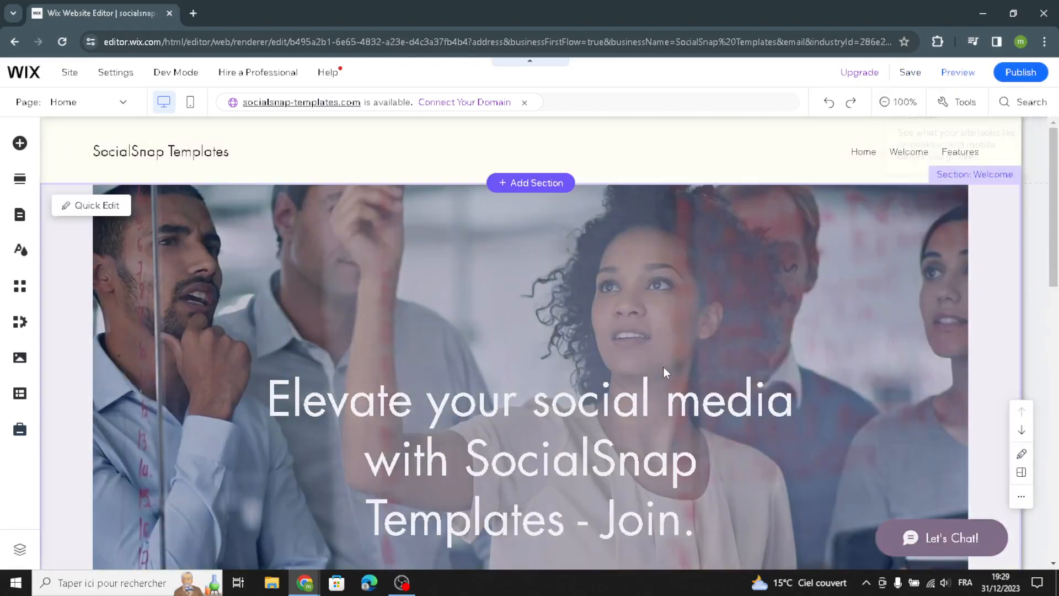
{"action": "scroll", "coordinate": [658, 416], "scroll_direction": "down", "scroll_amount": 5}
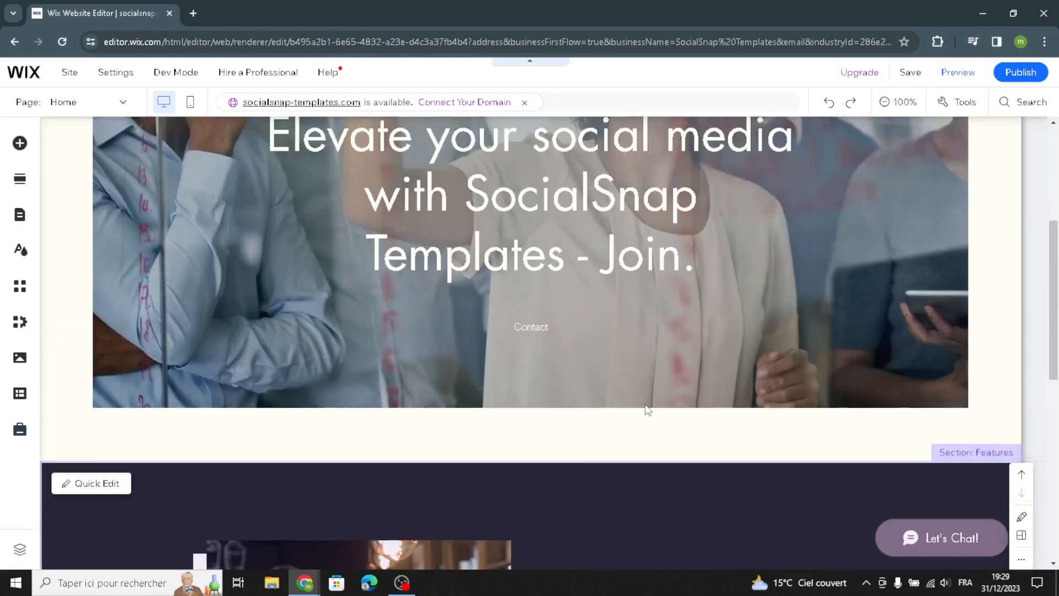
{"action": "scroll", "coordinate": [646, 406], "scroll_direction": "up", "scroll_amount": 6}
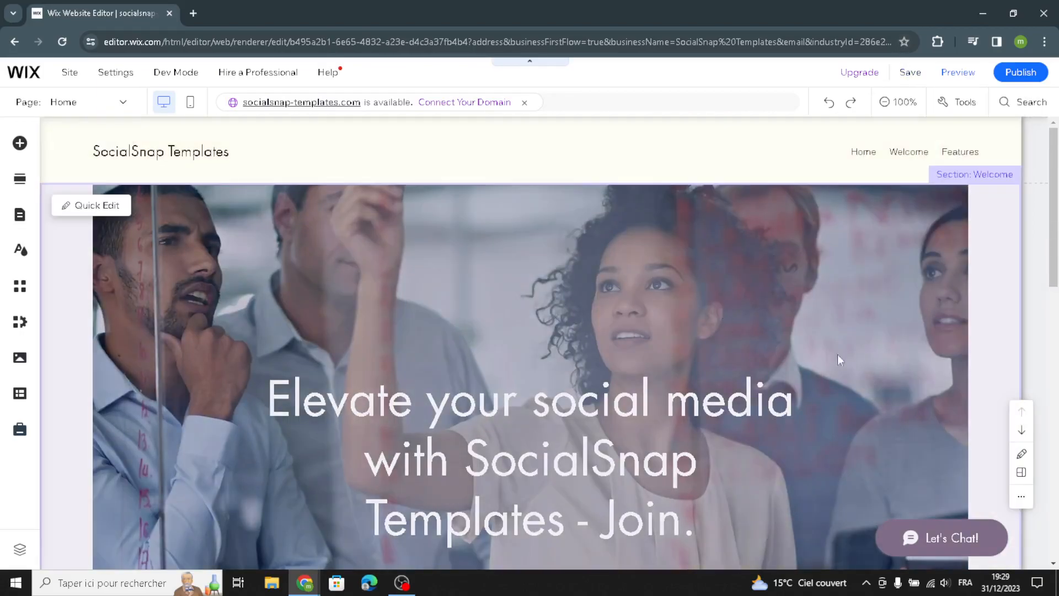
{"action": "left_click", "coordinate": [1018, 73]}
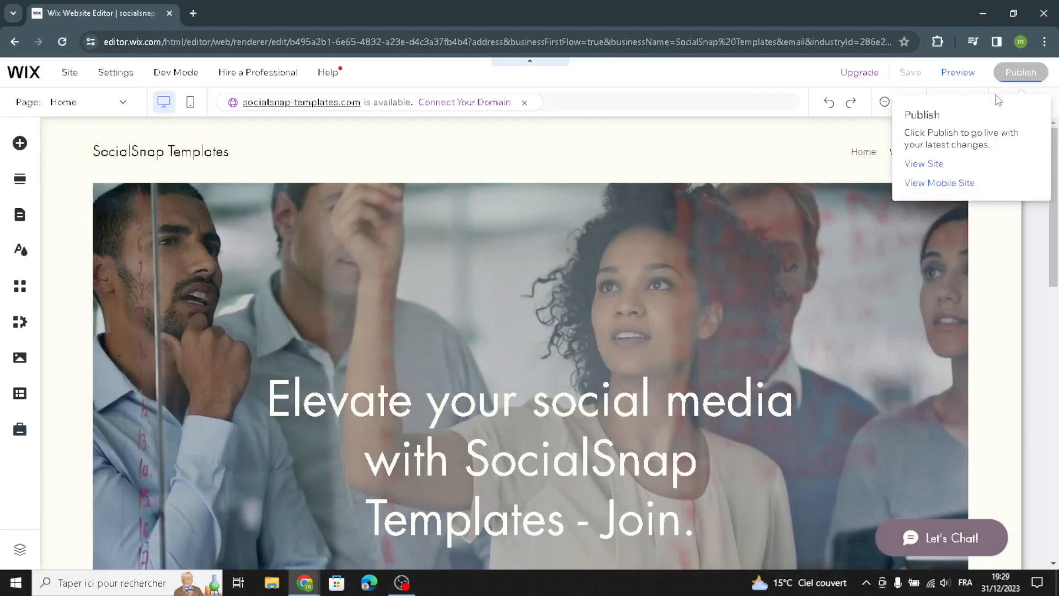